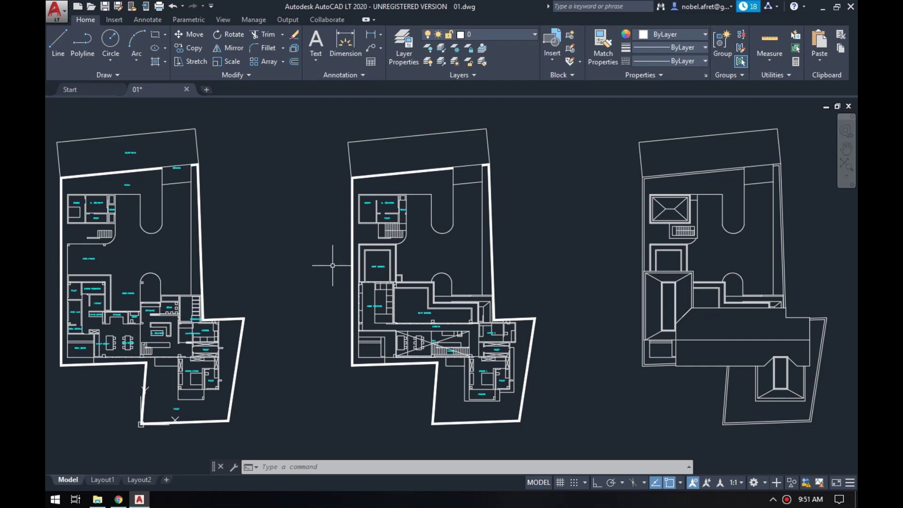
Pan and zoom so the left floor plan's top edge and room labels are viewed up close.
middle_drag(265, 275, 341, 274)
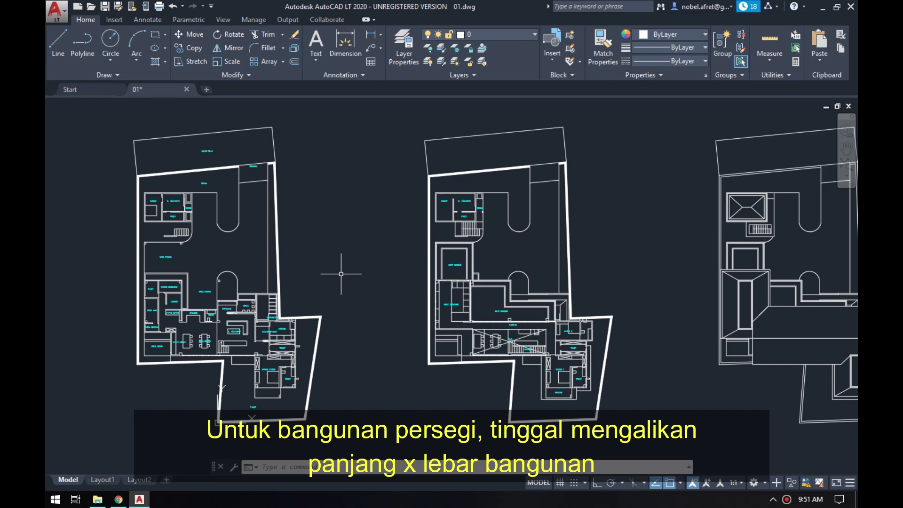
middle_drag(276, 298, 304, 290)
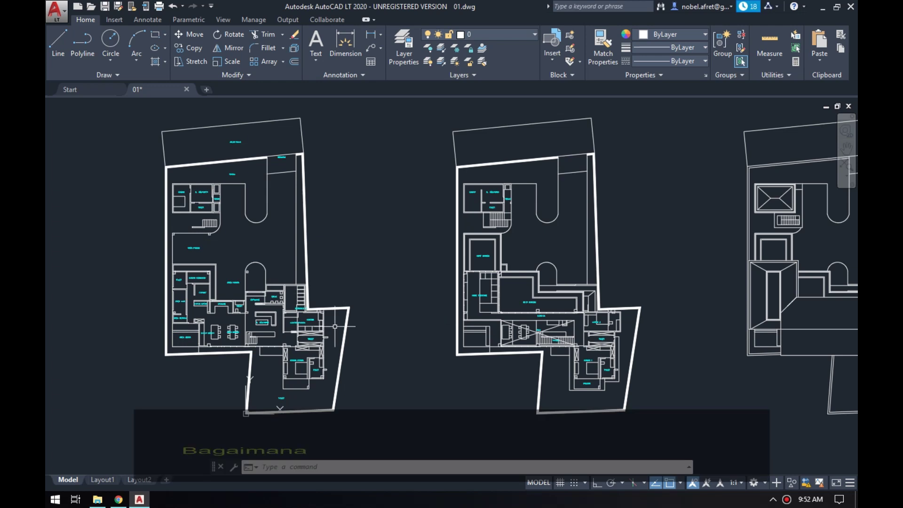
scroll(335, 326, up, 3)
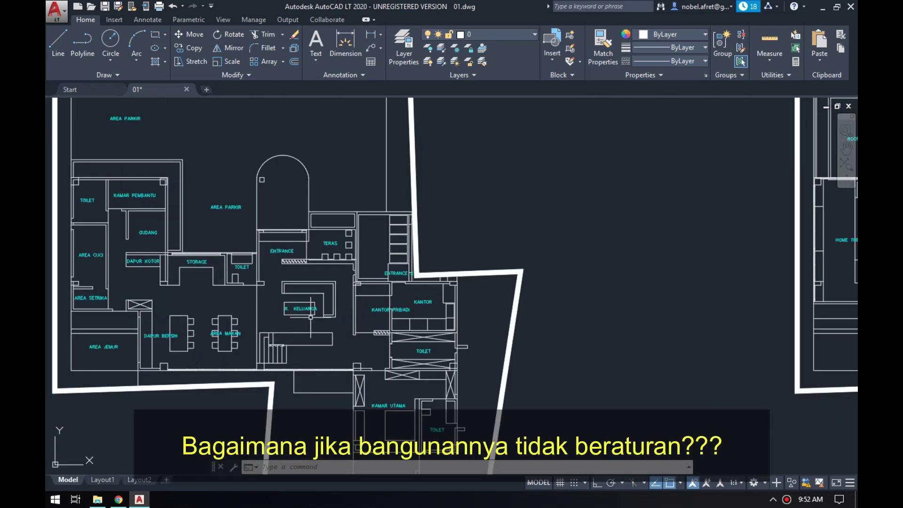
scroll(309, 317, down, 1)
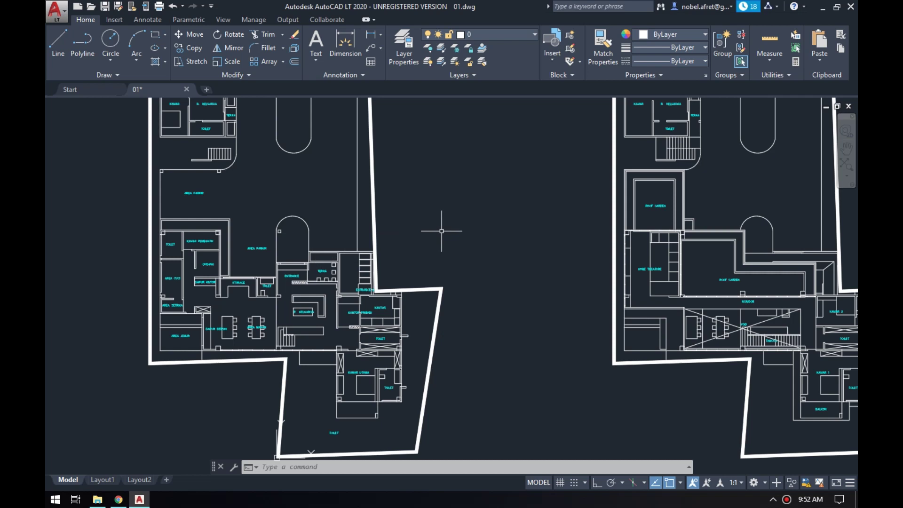
middle_drag(442, 231, 446, 300)
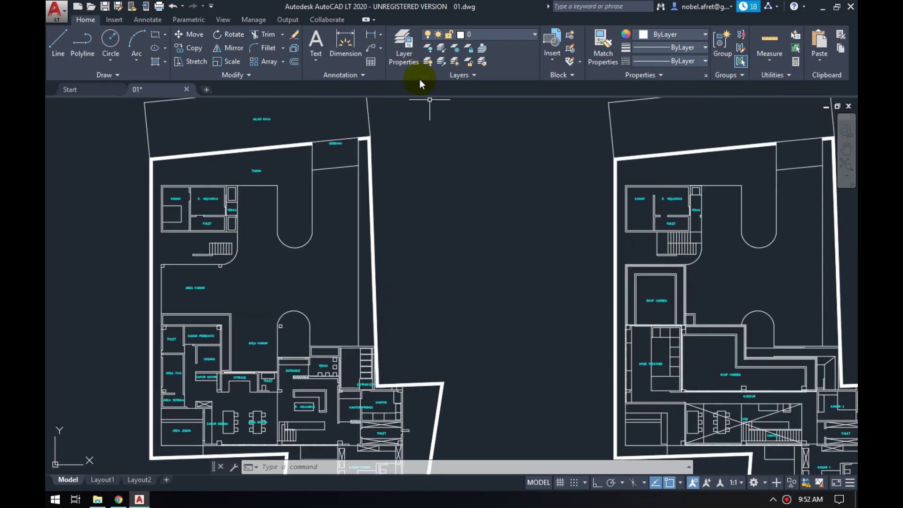
Create a new layer named luas with colour yellow in Layer Properties.
click(405, 42)
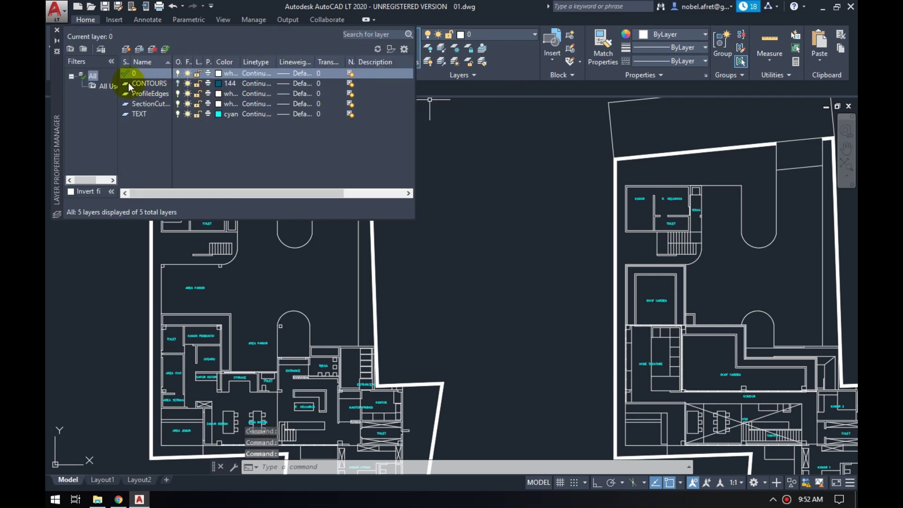
click(127, 49)
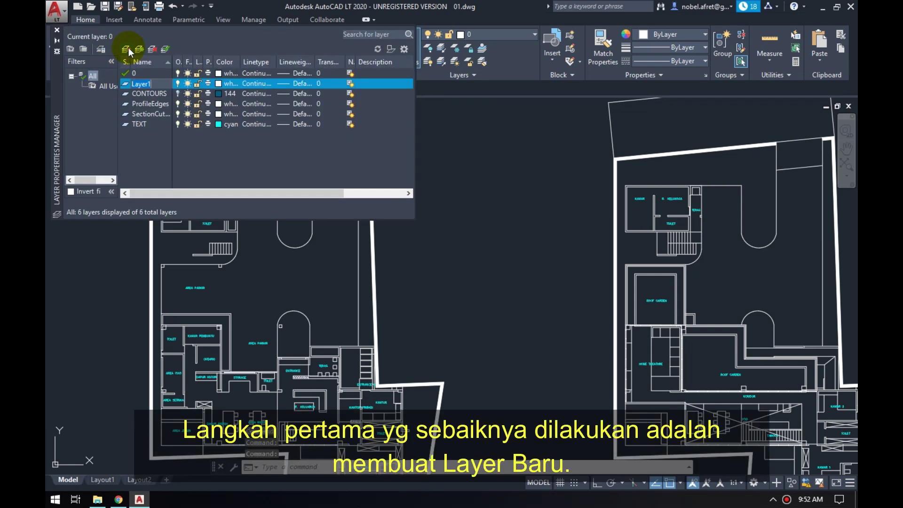
key(BackSpace)
text(luas)
click(220, 83)
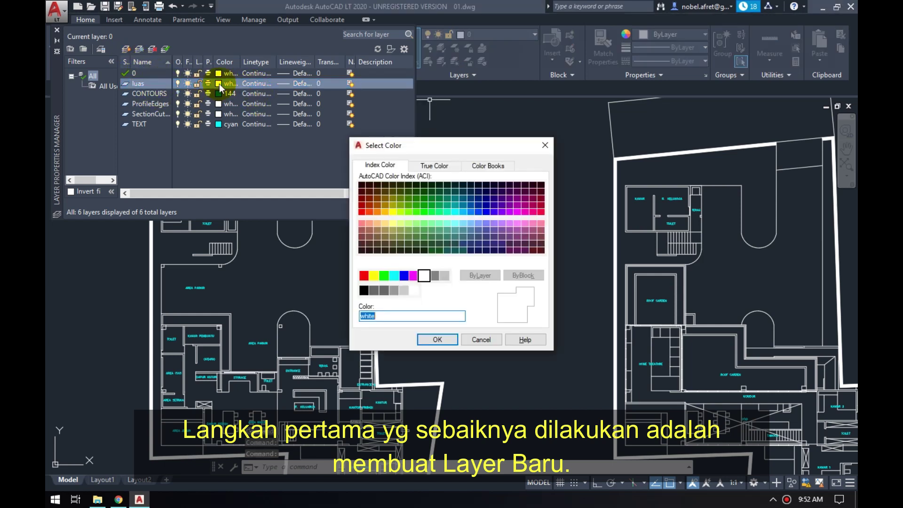
click(374, 275)
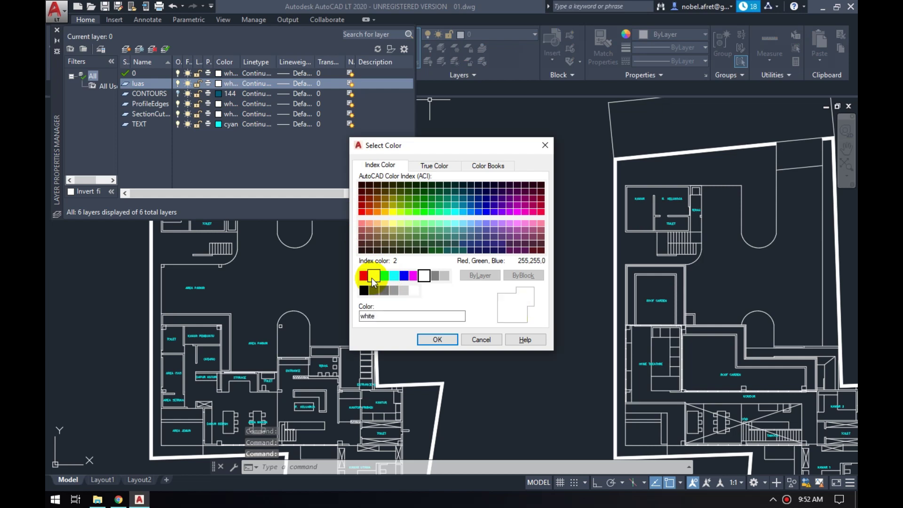
click(438, 338)
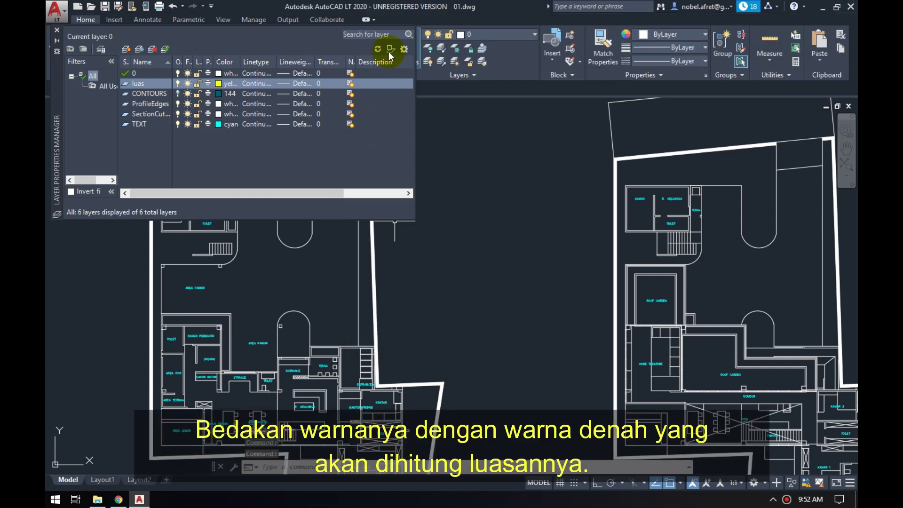
click(57, 30)
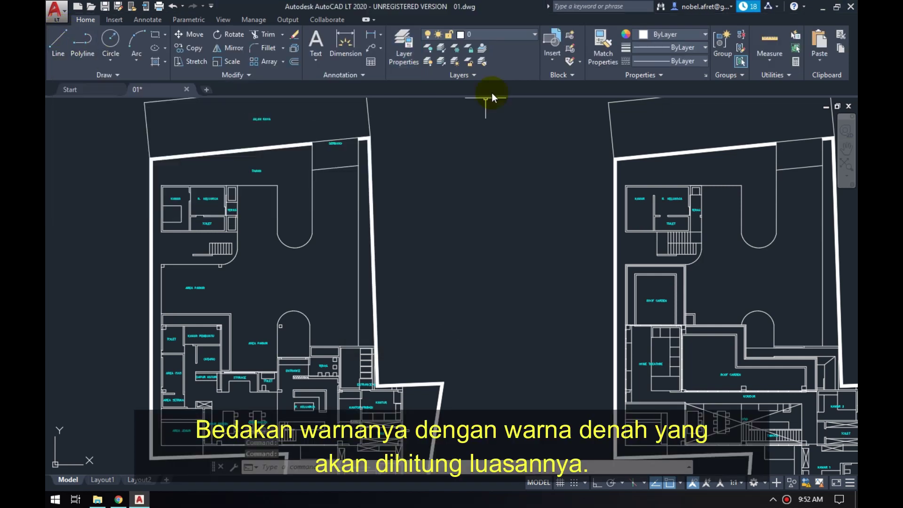
Make luas the current layer from the Home tab layer list.
click(475, 34)
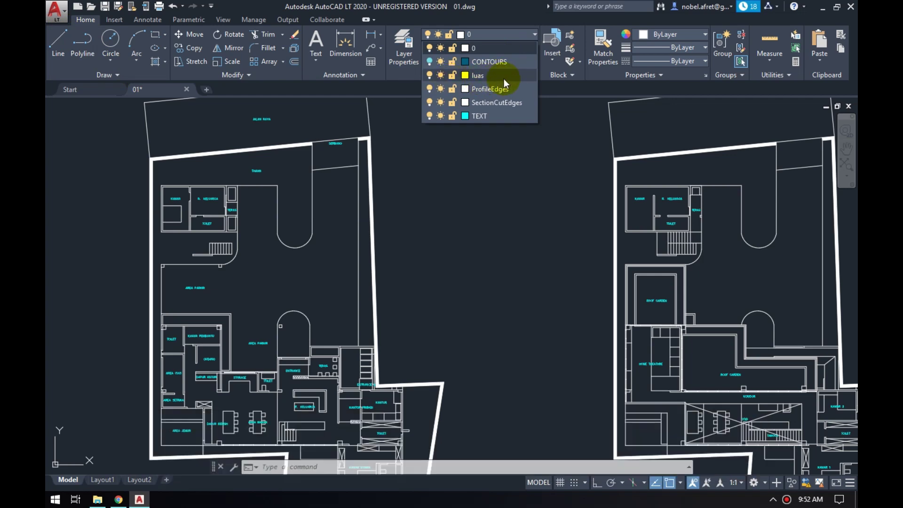
click(516, 155)
click(497, 33)
click(490, 75)
Zoom in on the KAMAR, R. KELUARGA and TOILET room block.
click(421, 220)
middle_drag(441, 233, 461, 155)
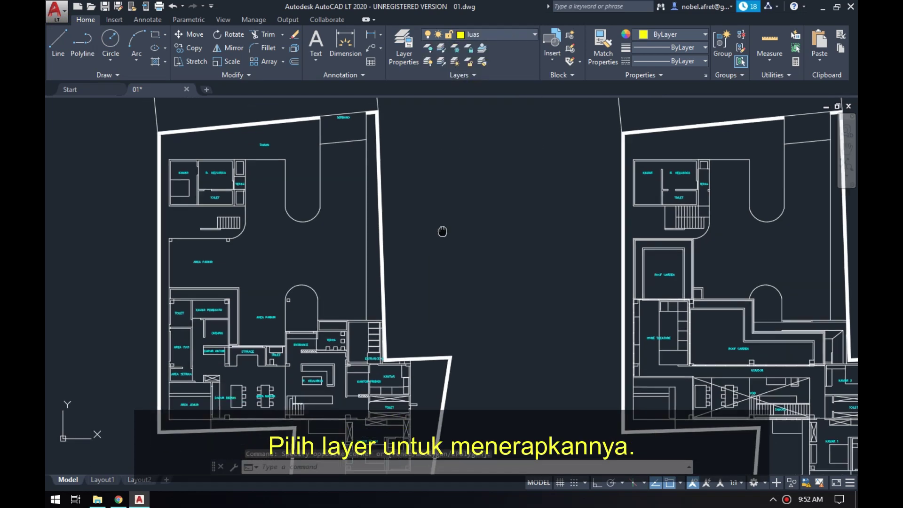
scroll(263, 188, up, 1)
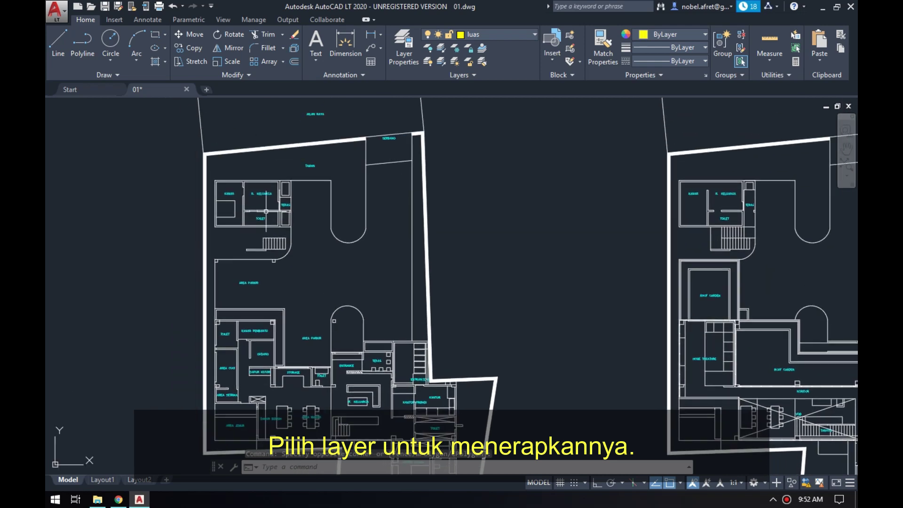
scroll(240, 177, up, 4)
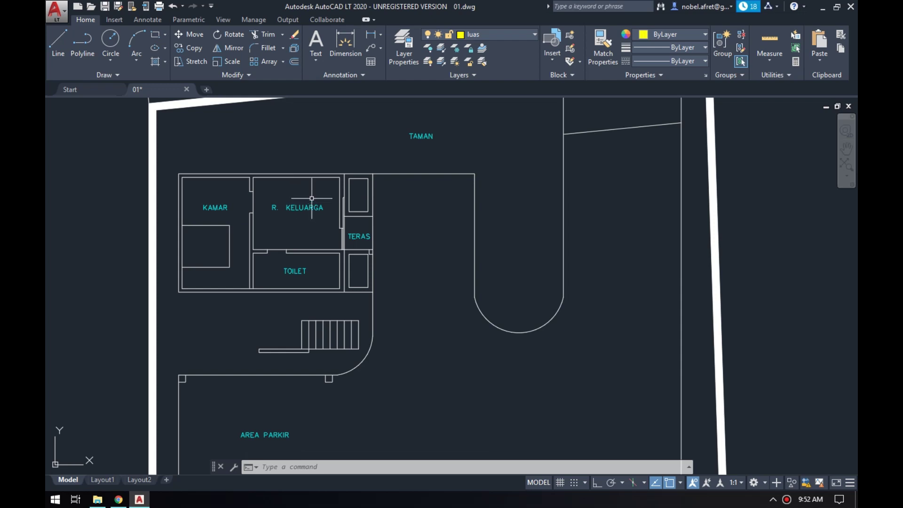
middle_drag(312, 198, 276, 184)
scroll(276, 175, down, 2)
scroll(254, 311, up, 3)
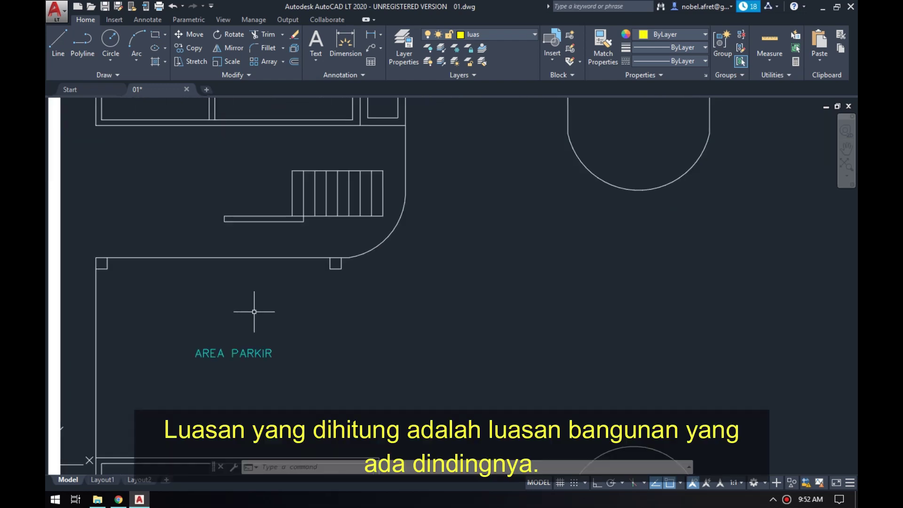
scroll(254, 312, down, 3)
scroll(376, 269, down, 2)
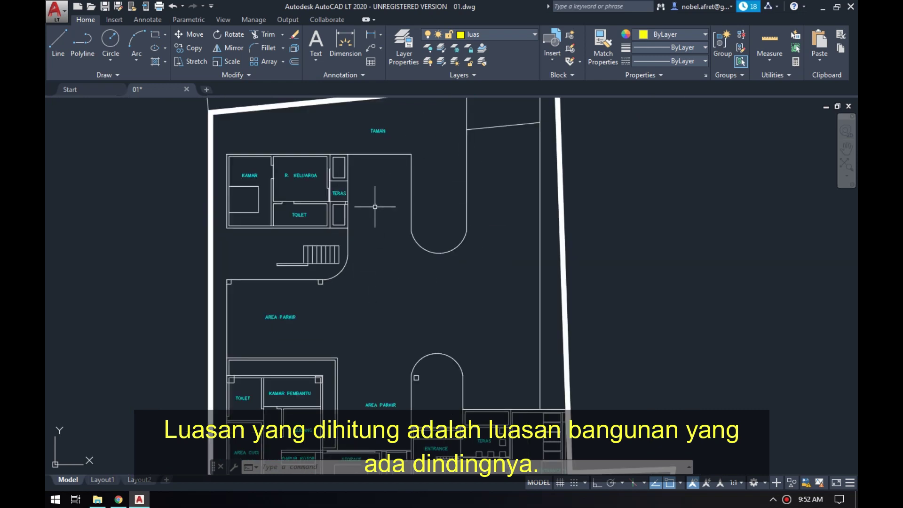
scroll(252, 195, up, 4)
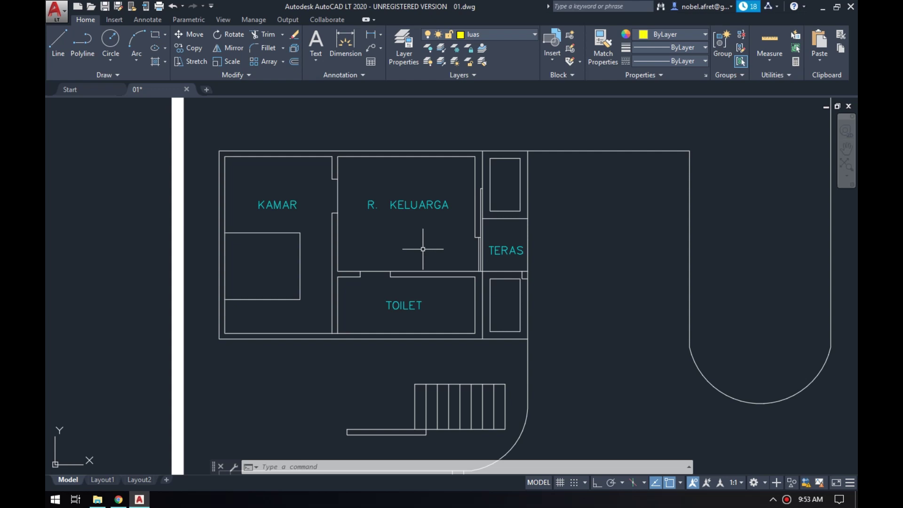
Draw a rectangle (REC) from the block's top-left corner to its bottom-right corner.
text(REC)
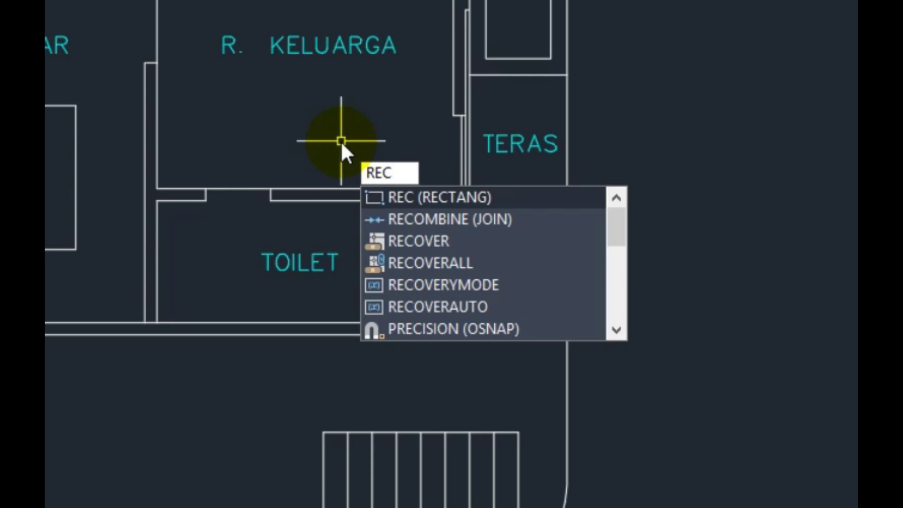
key(Return)
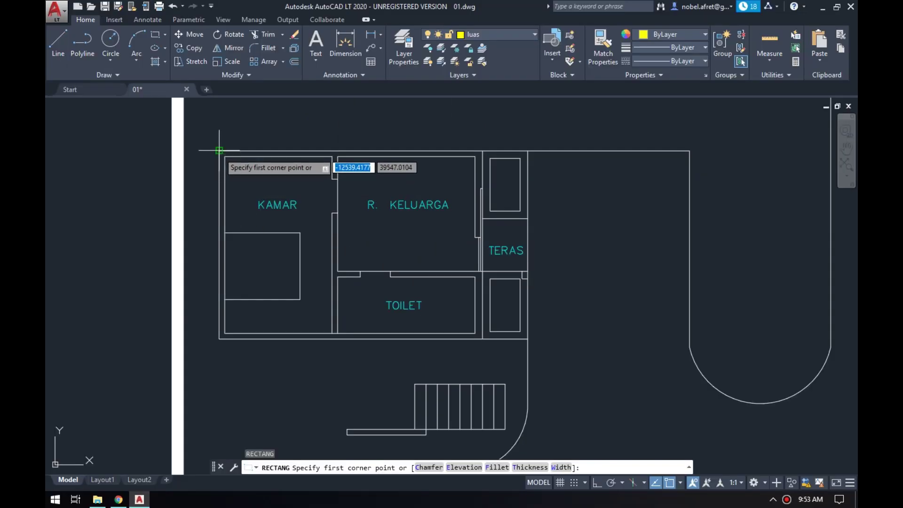
click(219, 151)
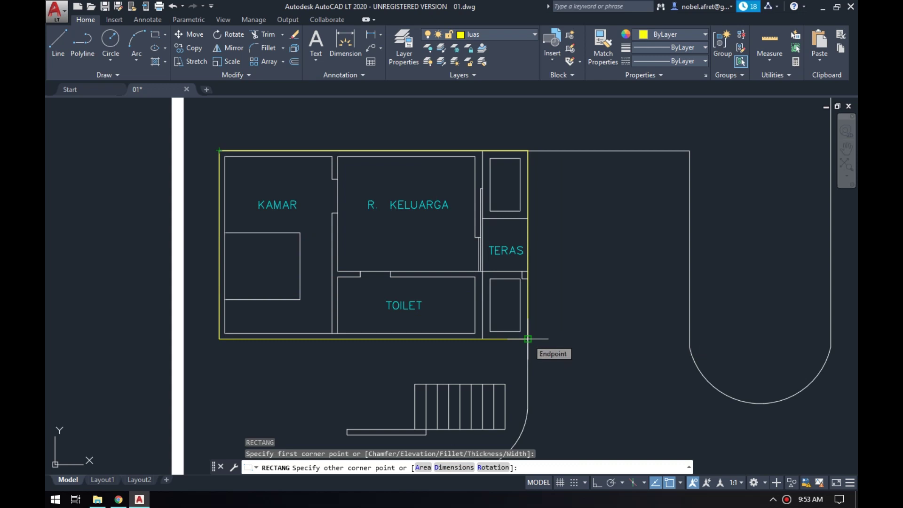
click(528, 339)
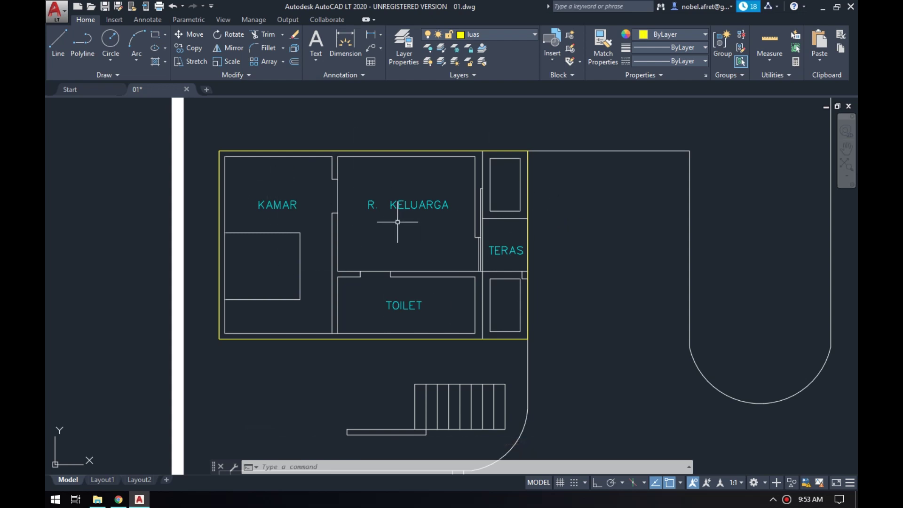
text(are)
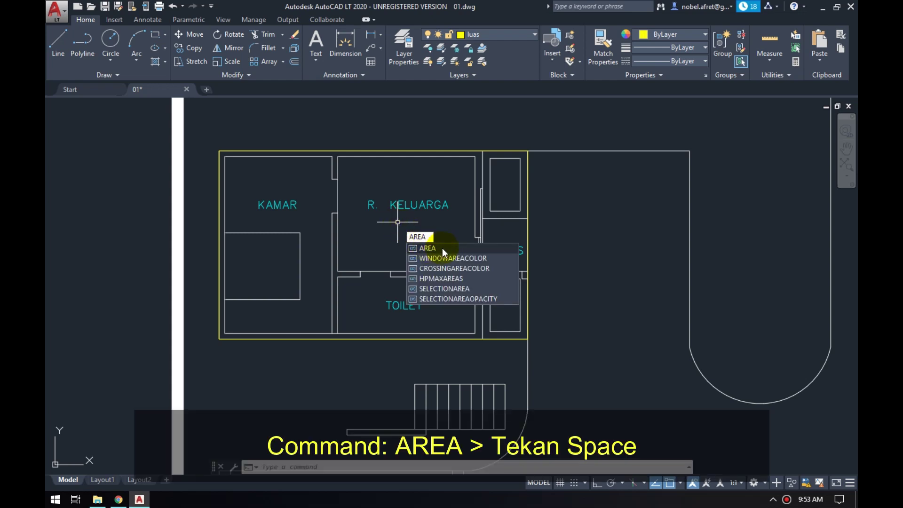
key(space)
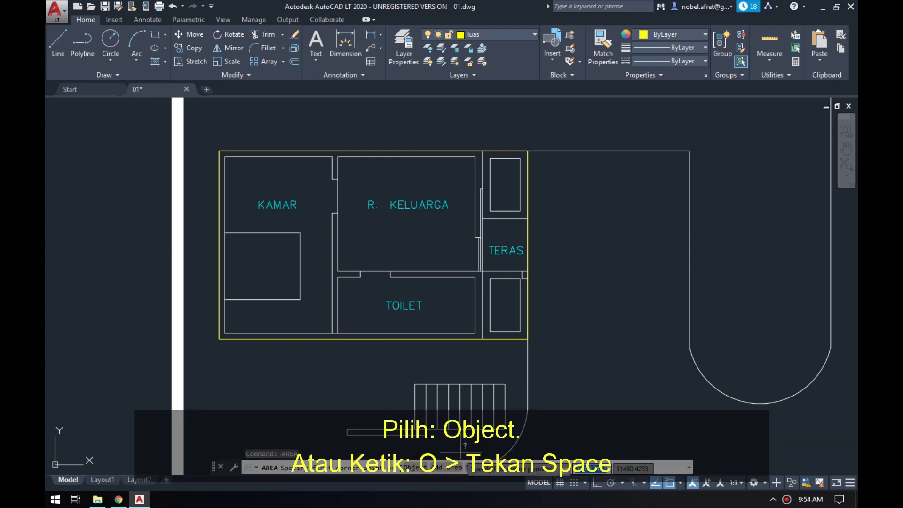
text(o)
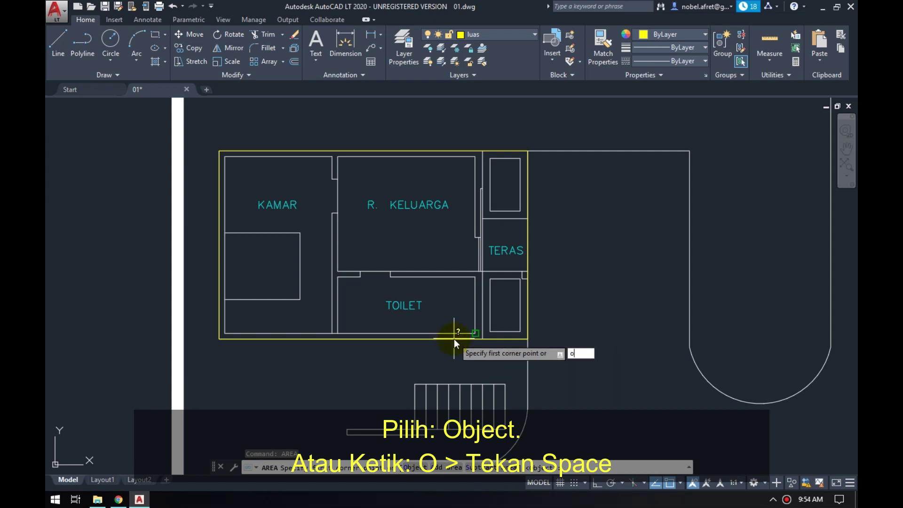
key(space)
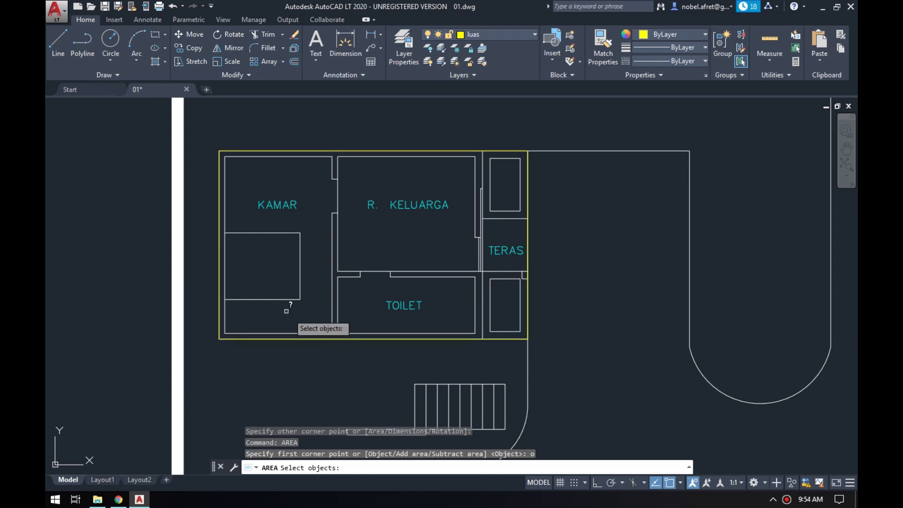
click(279, 151)
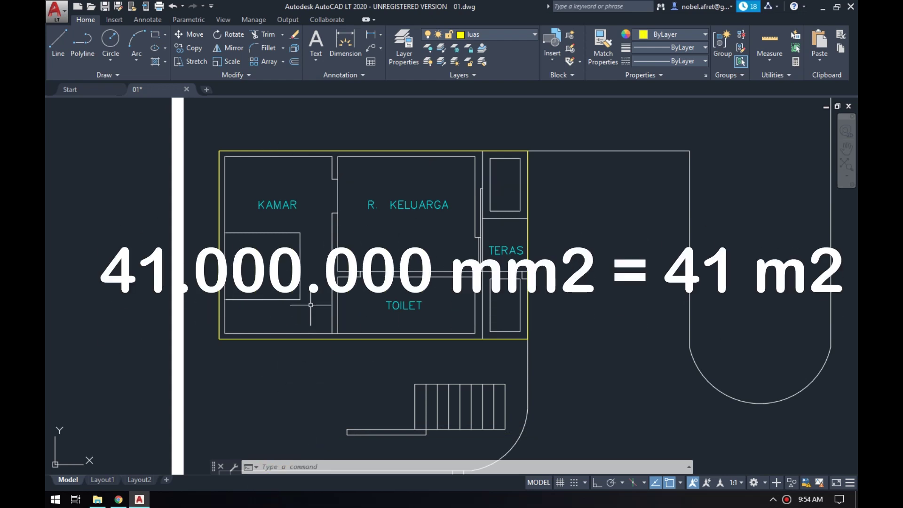
click(357, 466)
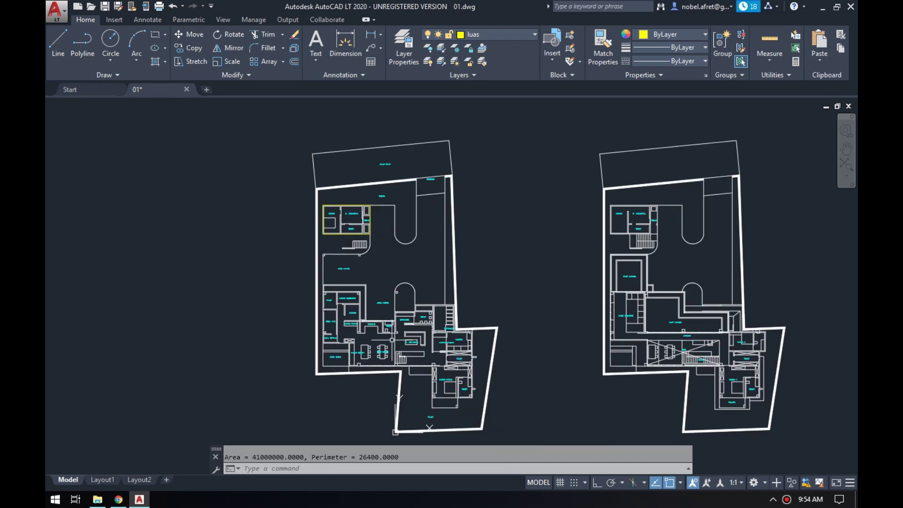
scroll(354, 251, up, 2)
scroll(355, 251, up, 1)
scroll(354, 252, up, 2)
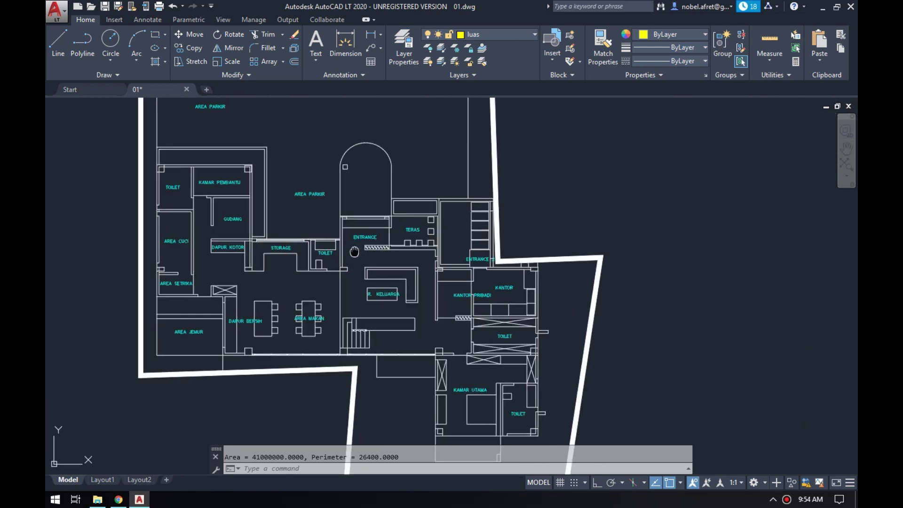
middle_drag(355, 252, 357, 223)
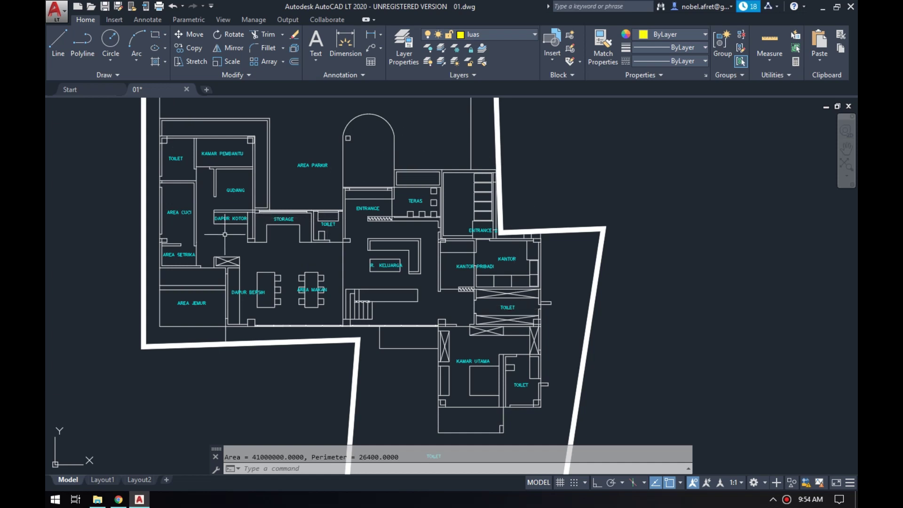
scroll(228, 237, down, 2)
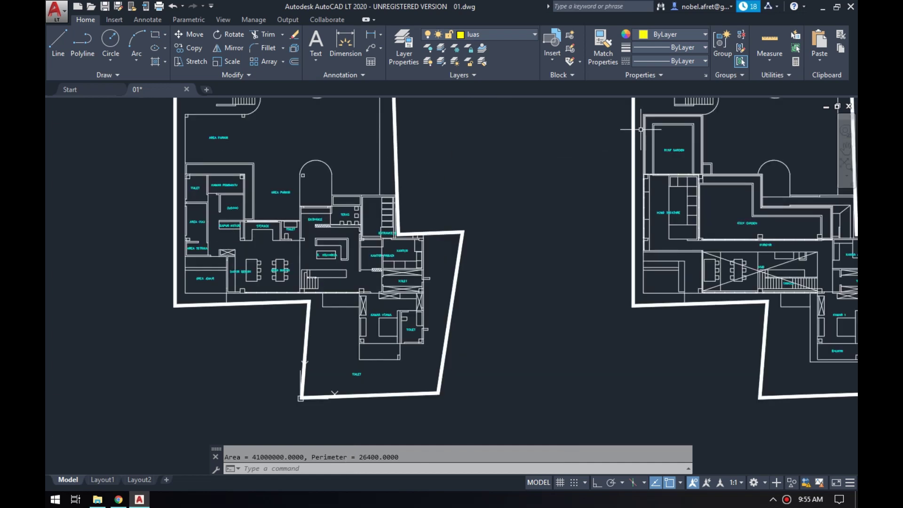
scroll(238, 195, up, 4)
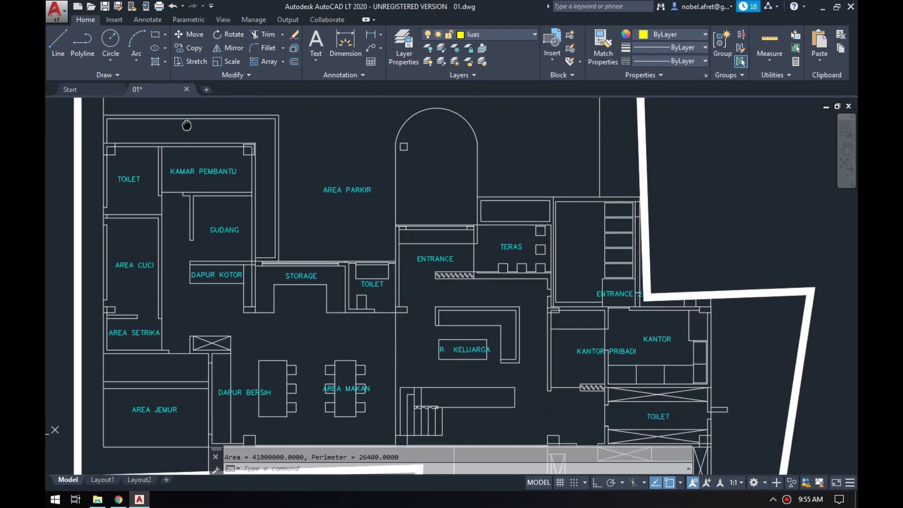
scroll(199, 145, down, 2)
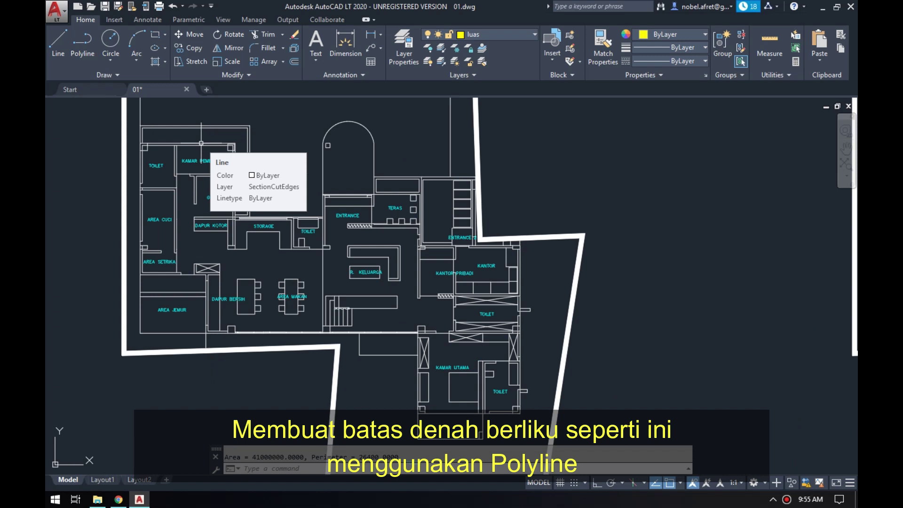
Start a polyline at the top-left wall corner and trace the outer walls toward ENTRANCE.
scroll(167, 121, up, 5)
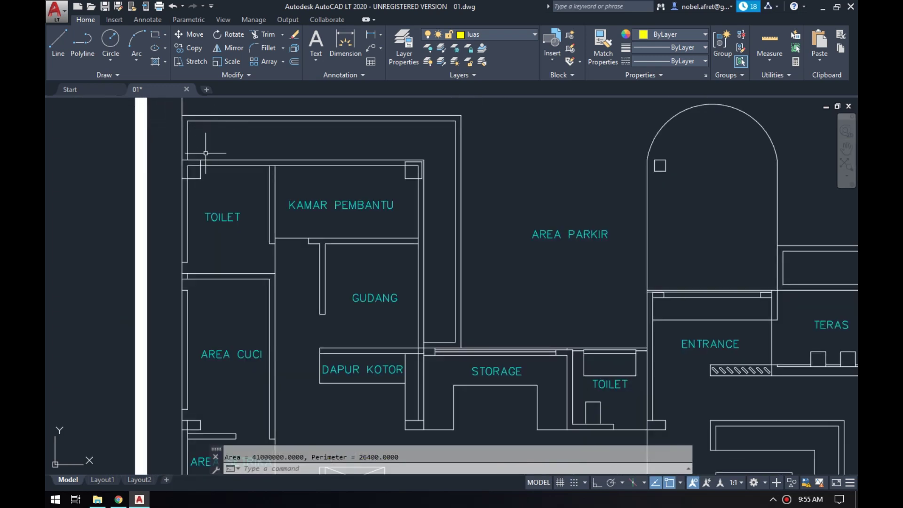
text(pl)
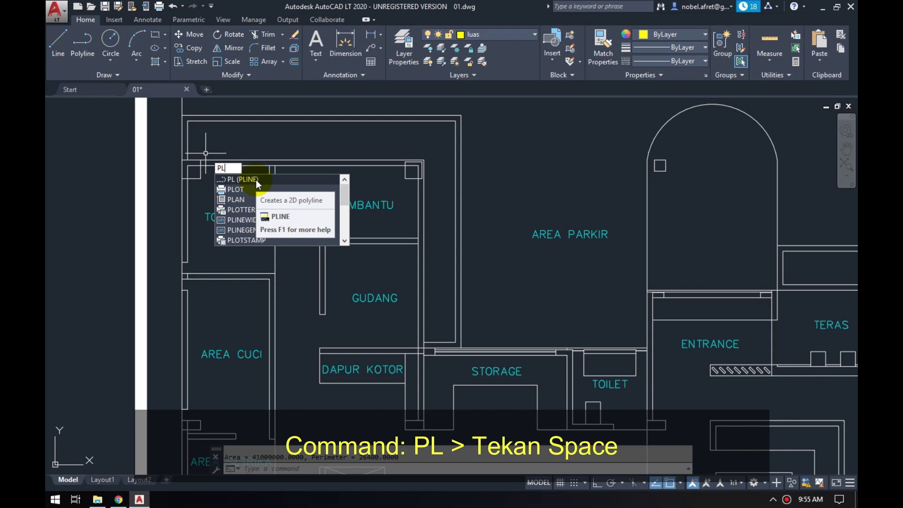
key(space)
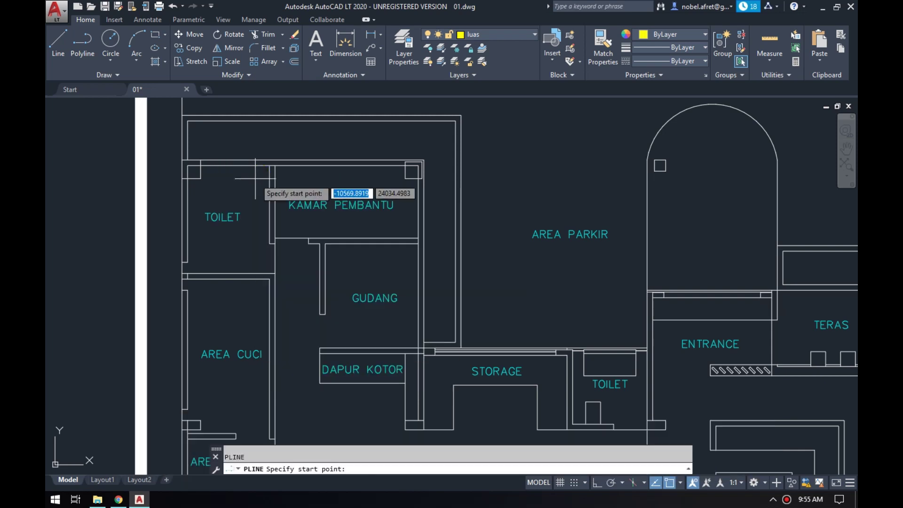
scroll(183, 178, up, 2)
scroll(183, 178, up, 2)
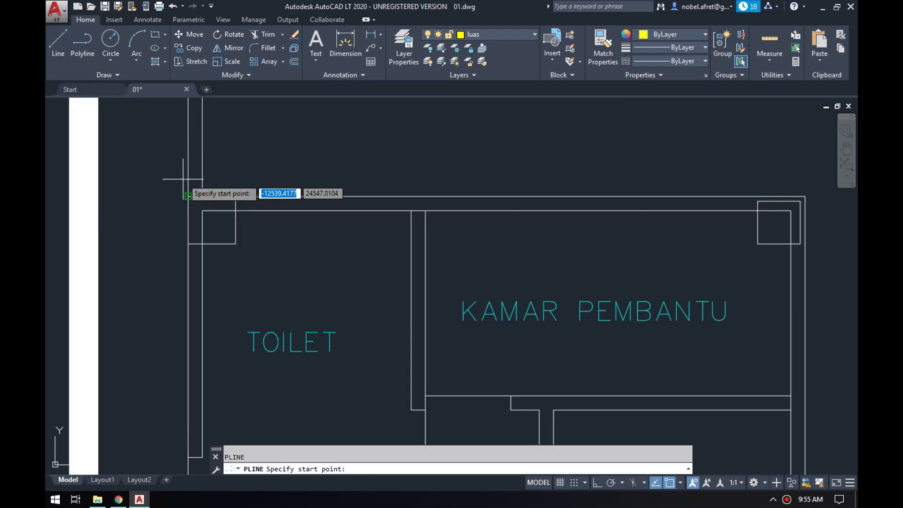
click(188, 196)
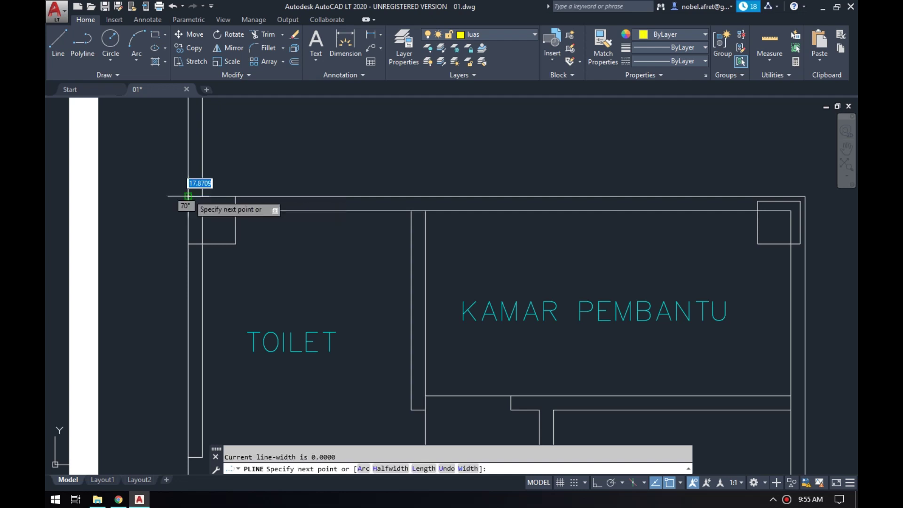
scroll(188, 196, down, 3)
scroll(395, 188, up, 3)
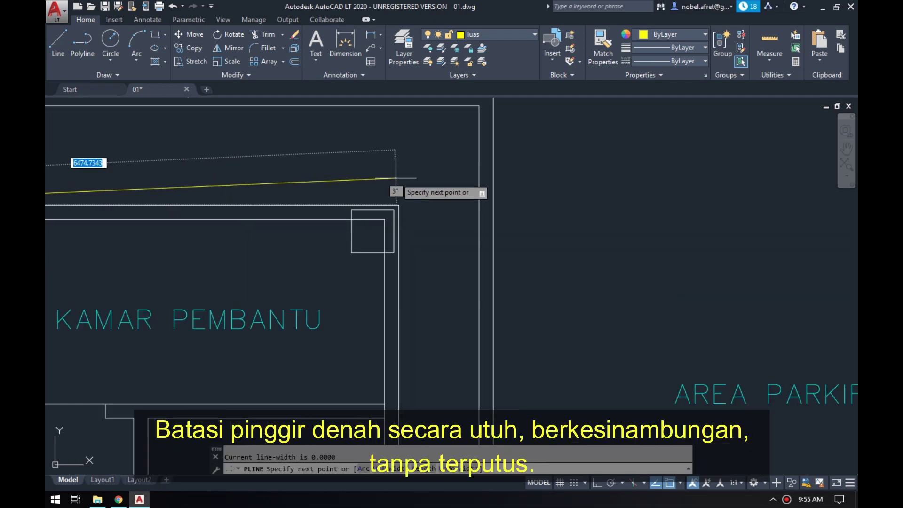
click(404, 202)
scroll(395, 138, down, 3)
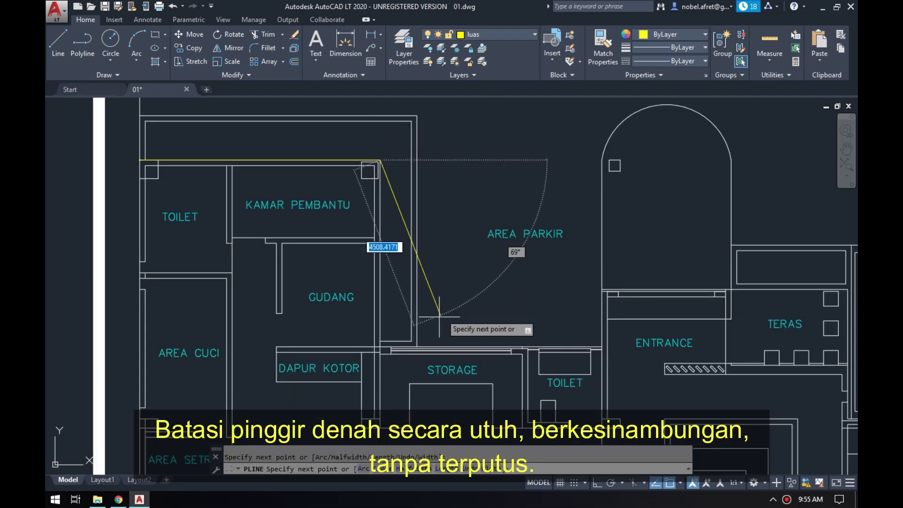
scroll(439, 316, up, 3)
click(312, 350)
scroll(312, 350, down, 3)
scroll(428, 341, up, 5)
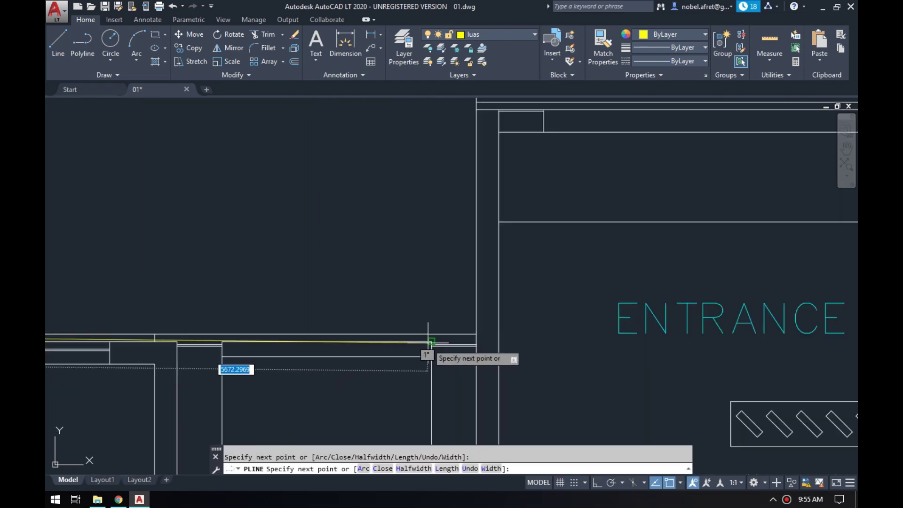
click(428, 342)
Continue the polyline past ENTRANCE, the right wall and TOILET corners to the lower-left corner.
scroll(429, 265, down, 3)
scroll(468, 246, up, 3)
click(468, 246)
scroll(468, 246, down, 2)
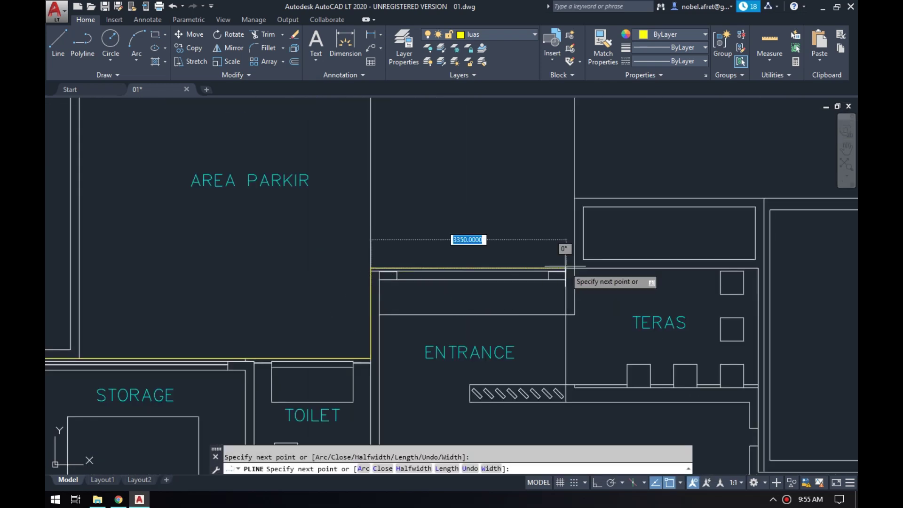
scroll(317, 231, down, 2)
scroll(591, 212, up, 1)
scroll(585, 177, up, 2)
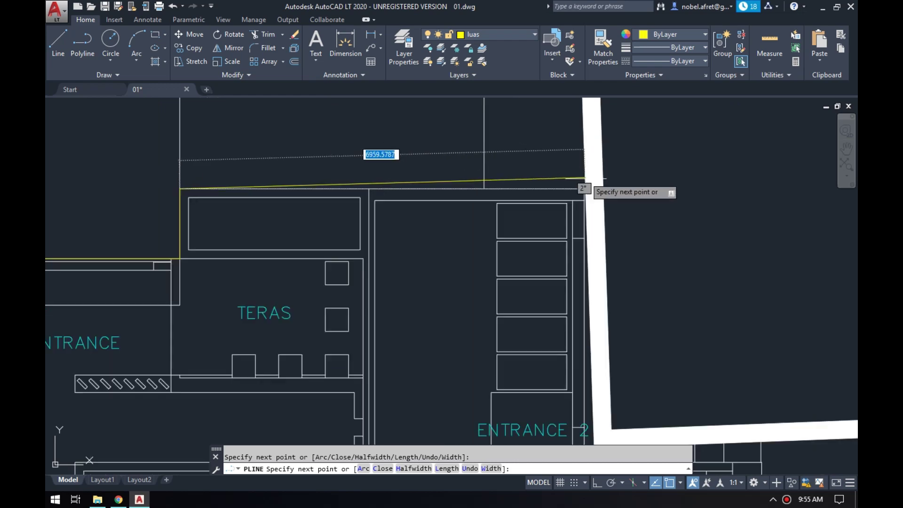
scroll(584, 178, up, 2)
click(585, 196)
scroll(588, 357, down, 3)
scroll(615, 358, up, 3)
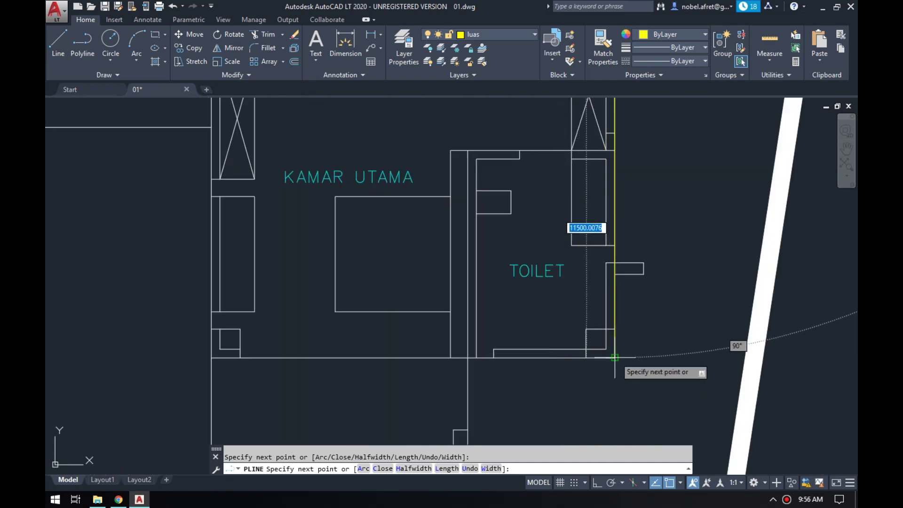
click(615, 358)
scroll(532, 289, down, 4)
scroll(524, 316, up, 2)
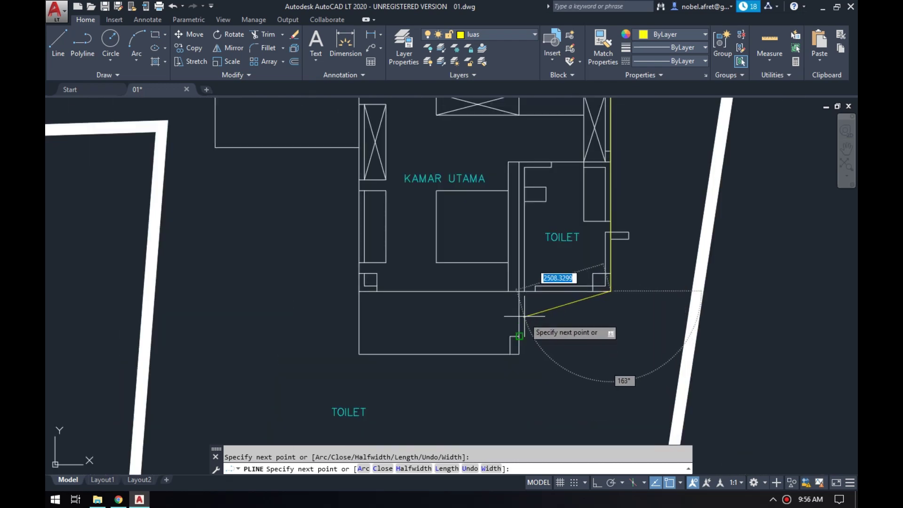
scroll(524, 304, up, 3)
click(515, 277)
click(514, 414)
scroll(471, 367, down, 3)
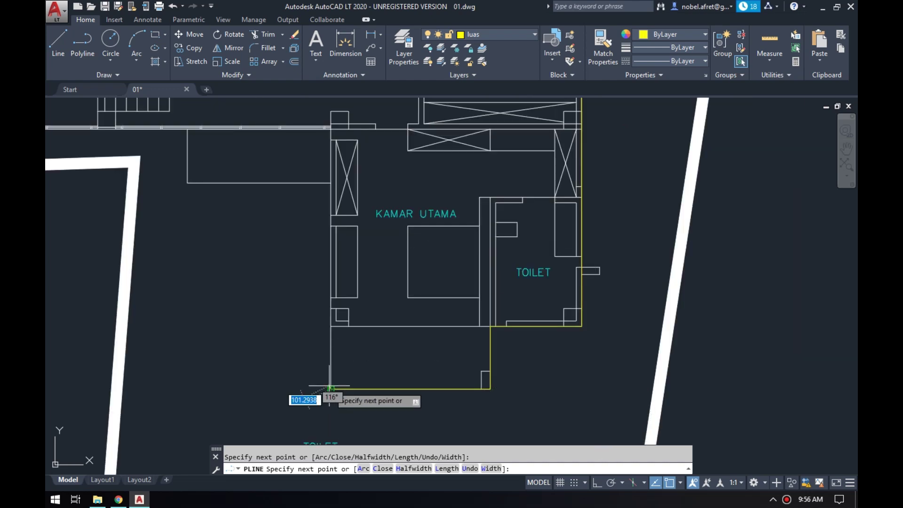
click(330, 388)
Finish the polyline via KAMAR UTAMA, DAPUR BERSIH and AREA SETRIKA corners, back to the start.
scroll(311, 273, up, 2)
scroll(383, 188, up, 3)
click(383, 184)
scroll(503, 212, down, 4)
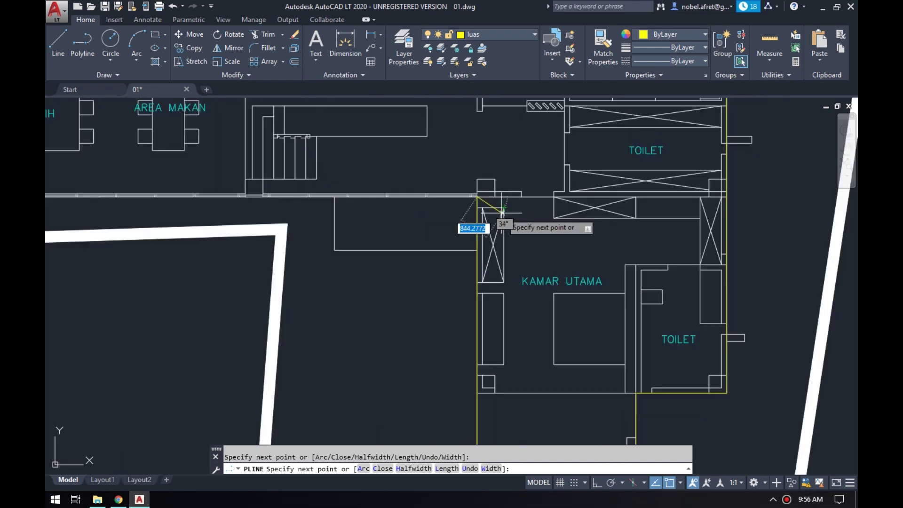
scroll(503, 213, down, 3)
scroll(309, 389, up, 3)
scroll(316, 297, up, 3)
click(313, 281)
scroll(321, 282, down, 2)
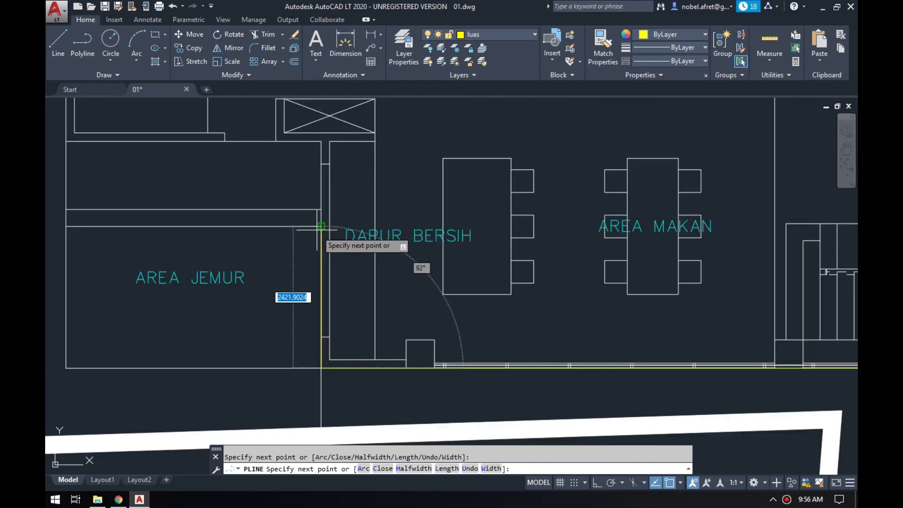
click(321, 141)
scroll(141, 292, up, 2)
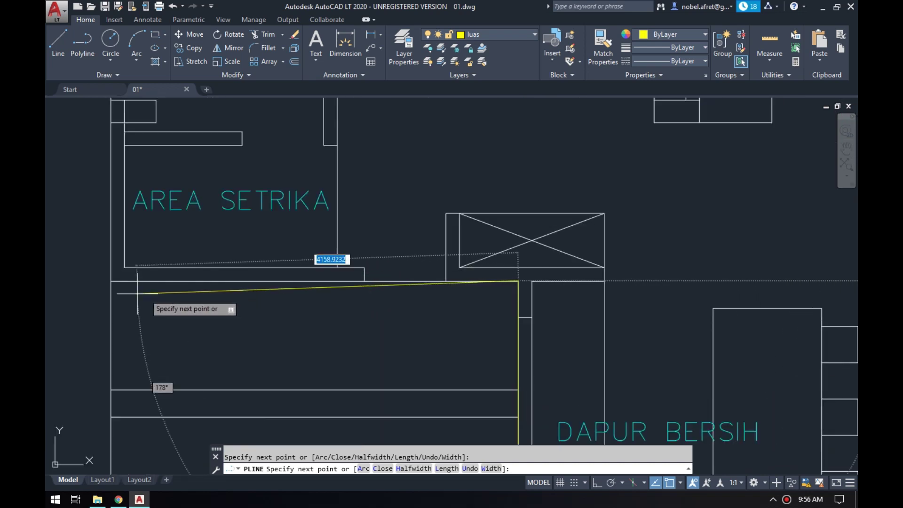
click(112, 294)
scroll(203, 310, down, 4)
scroll(173, 165, up, 4)
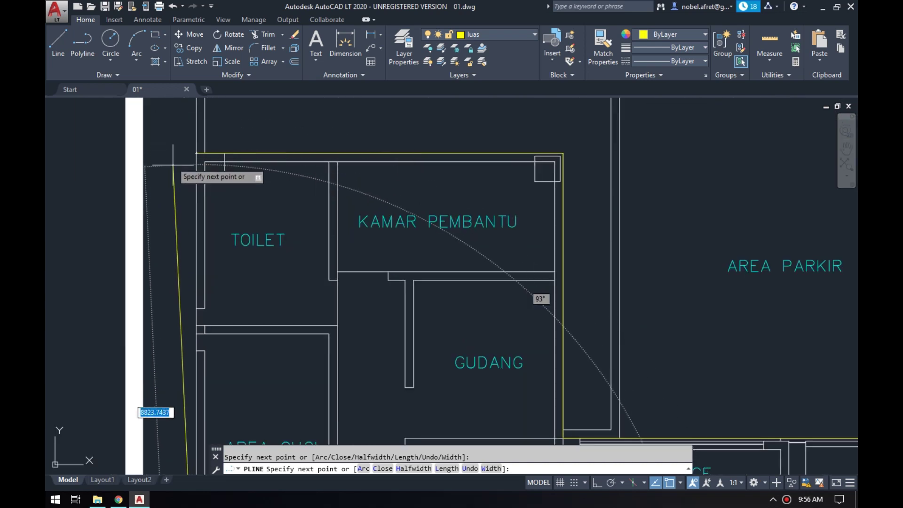
scroll(173, 165, up, 2)
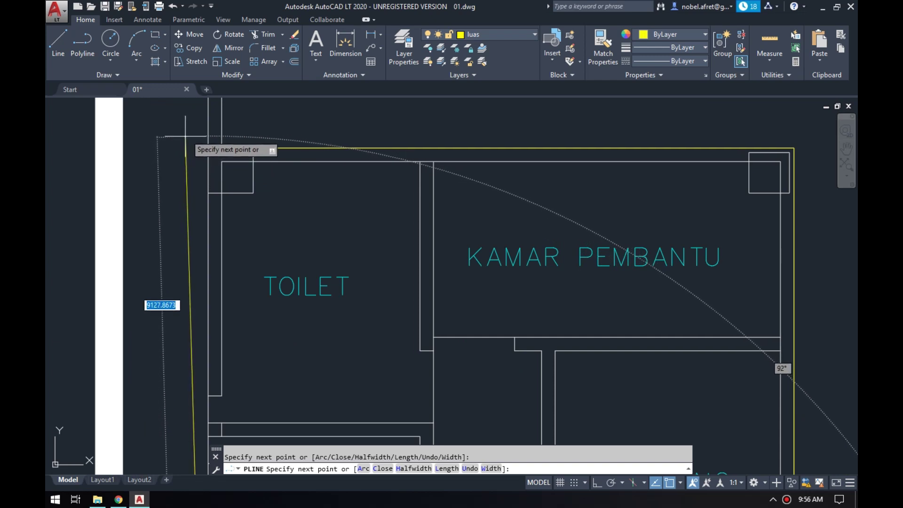
scroll(195, 145, up, 2)
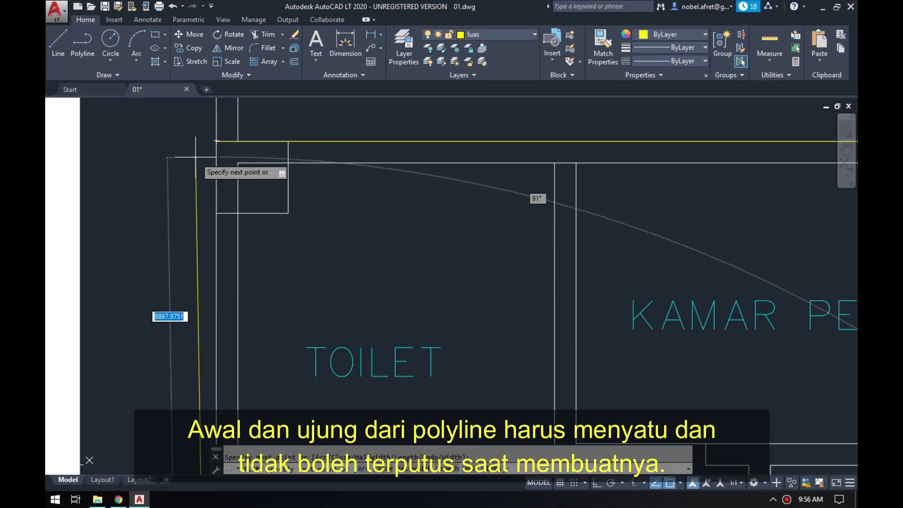
click(216, 141)
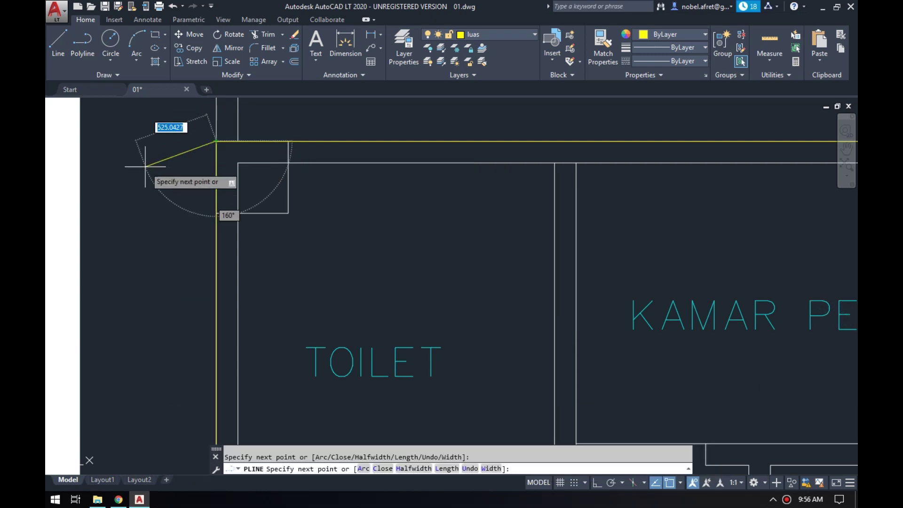
key(Return)
scroll(186, 146, down, 5)
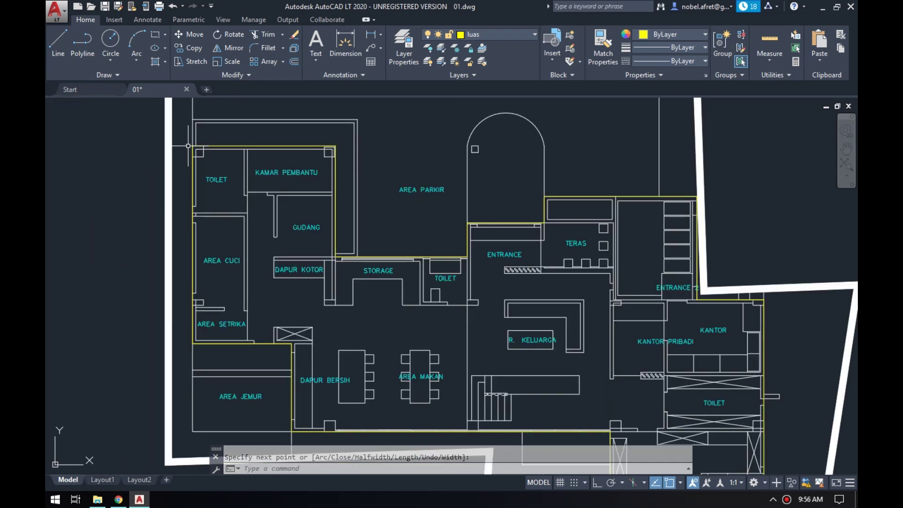
click(336, 160)
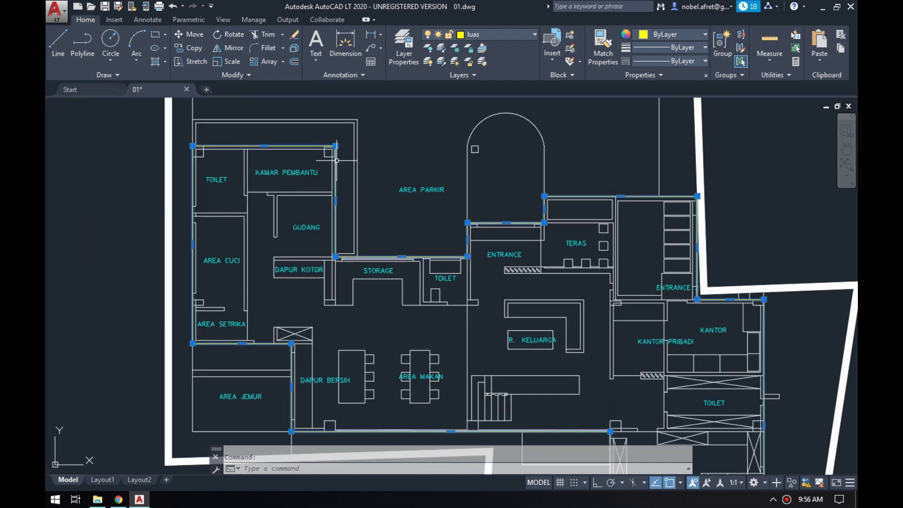
middle_drag(677, 321, 577, 286)
scroll(430, 290, down, 2)
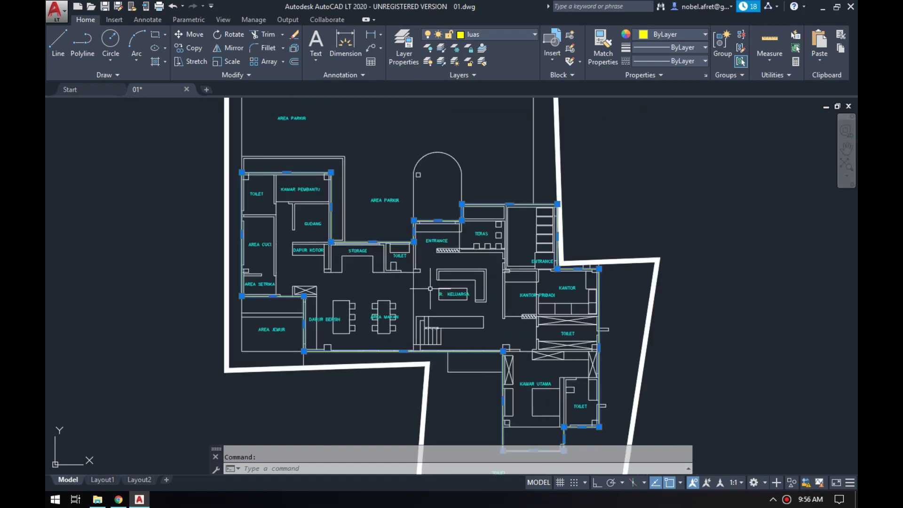
key(Escape)
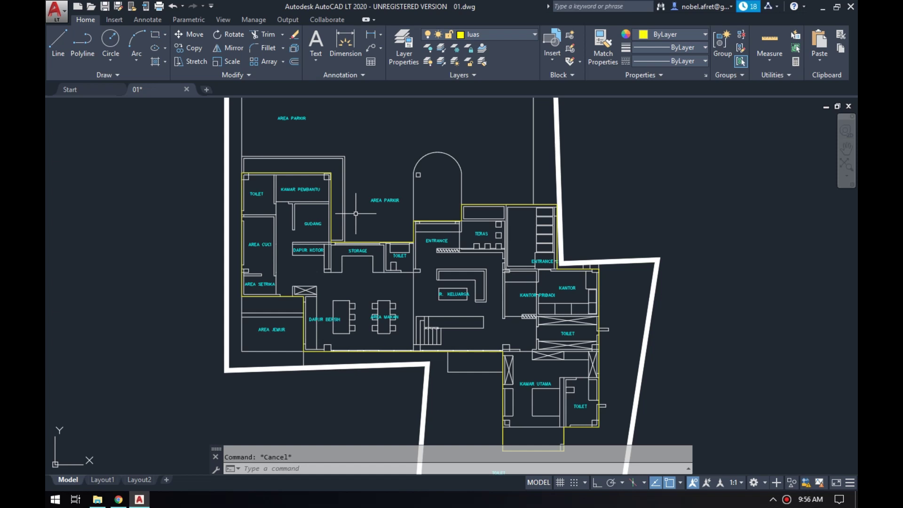
Measure the yellow outline polyline: area 286326357.9293 (286,32 m²), length 97986.7655.
text(ara)
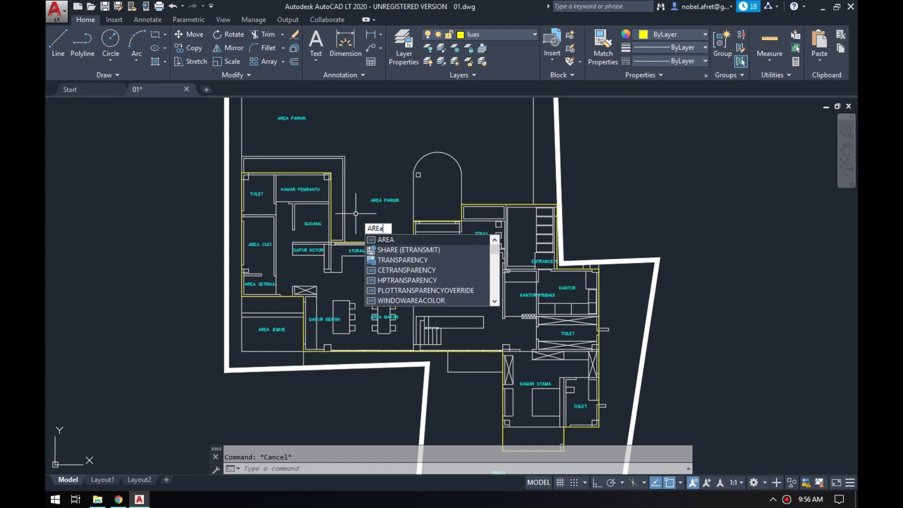
key(space)
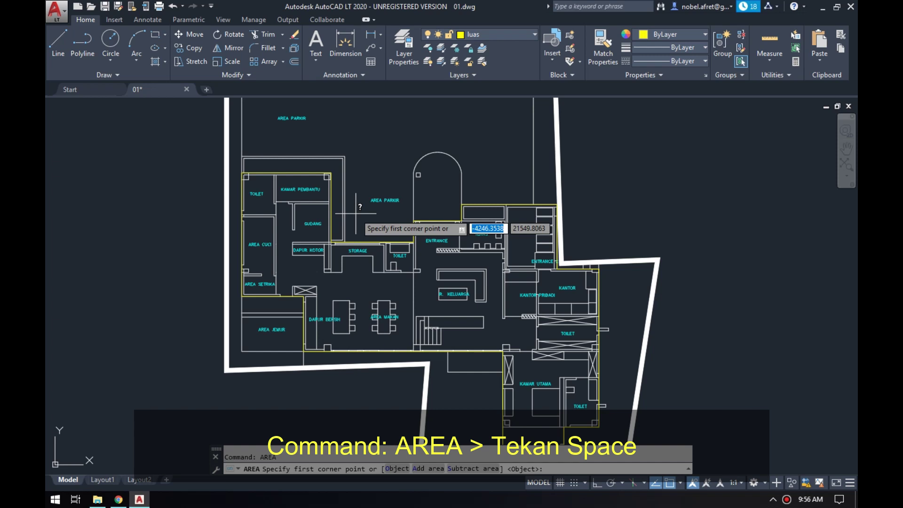
text(o)
key(space)
scroll(327, 181, up, 4)
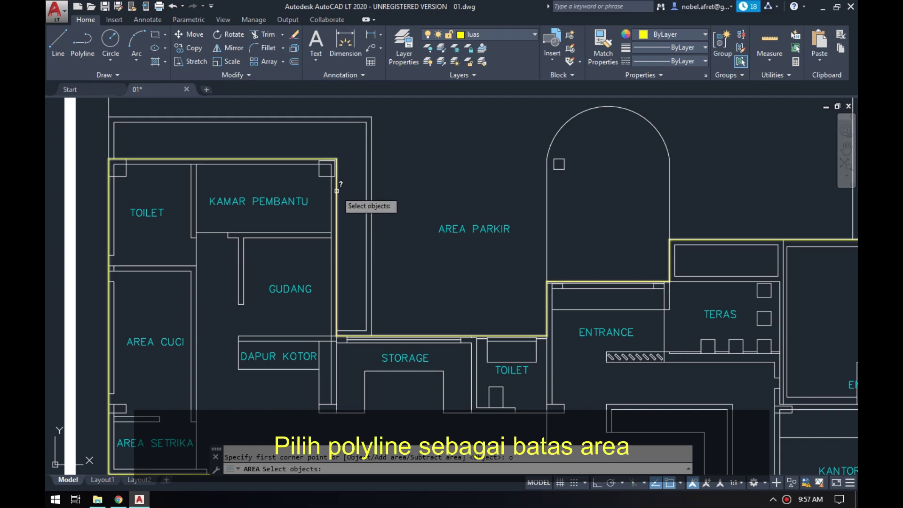
click(337, 190)
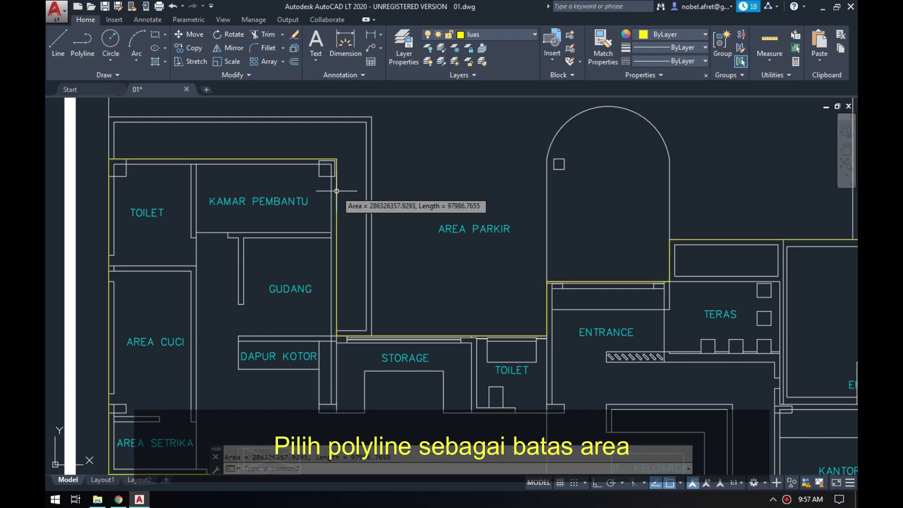
click(271, 449)
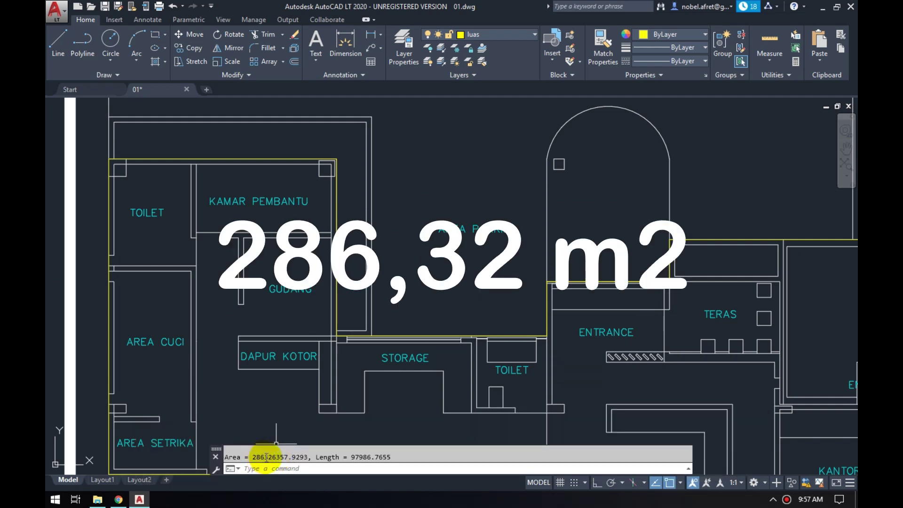
scroll(181, 266, down, 1)
scroll(180, 265, down, 3)
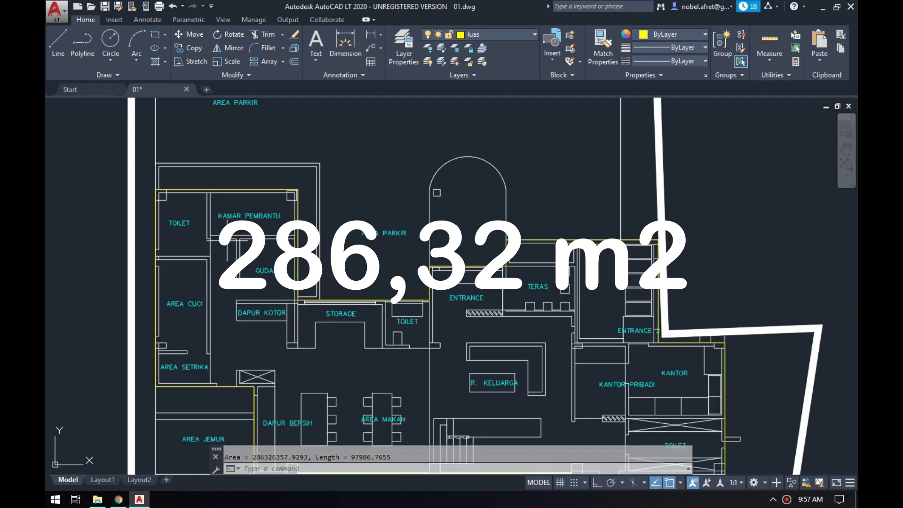
scroll(181, 265, down, 2)
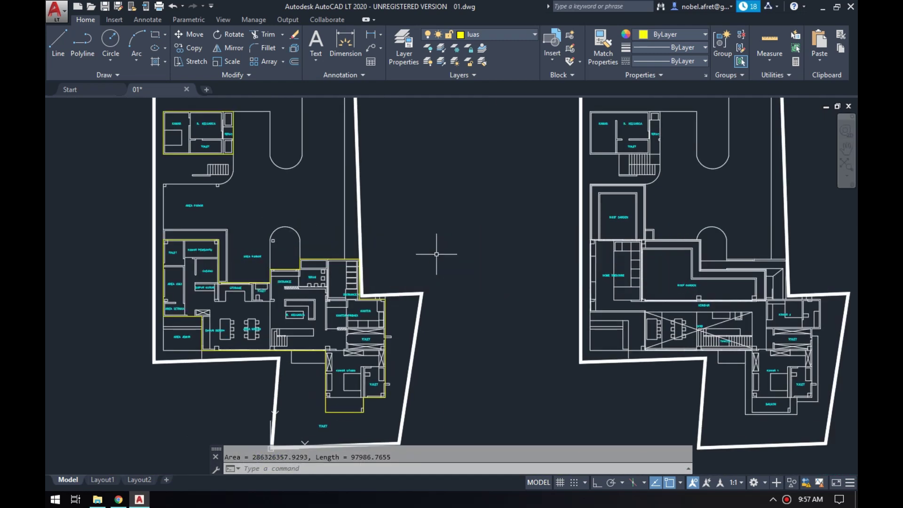
scroll(257, 262, up, 2)
scroll(265, 277, up, 1)
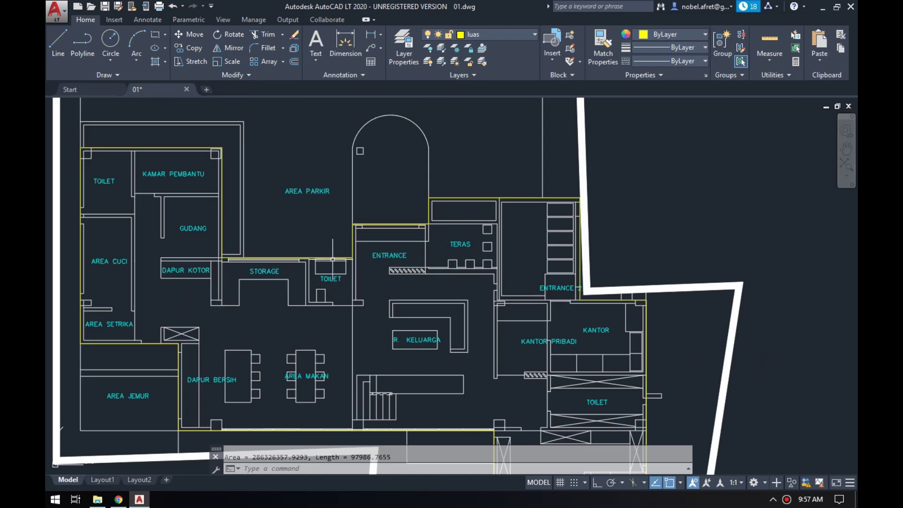
scroll(259, 254, up, 3)
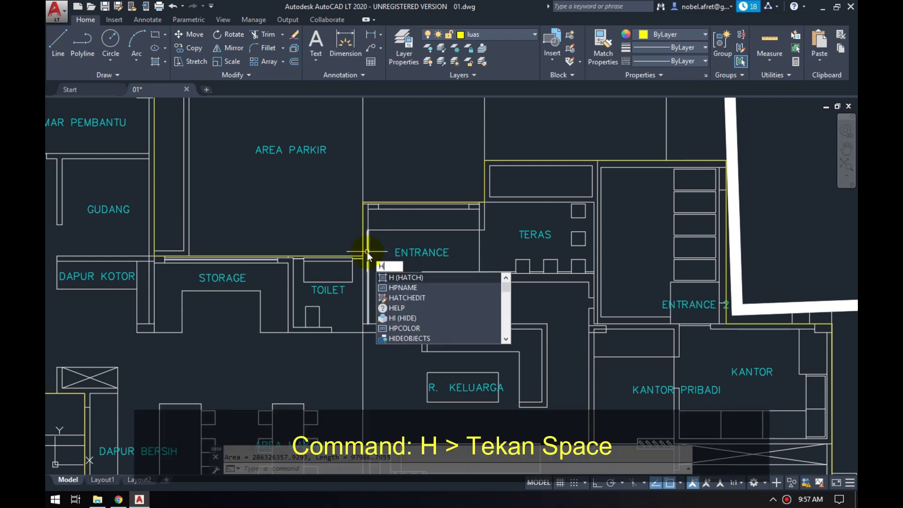
Hatch the floor-plan outline solid yellow by selecting the polyline as the boundary object.
key(space)
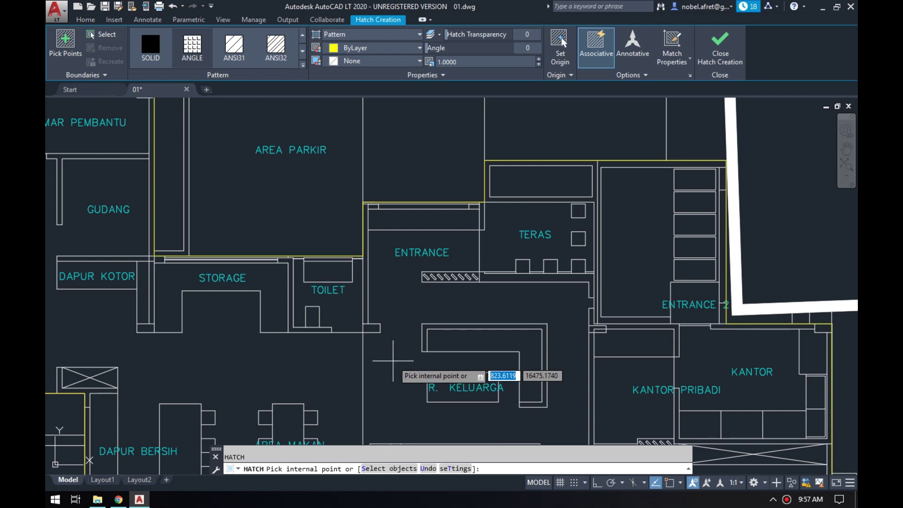
text(s)
key(space)
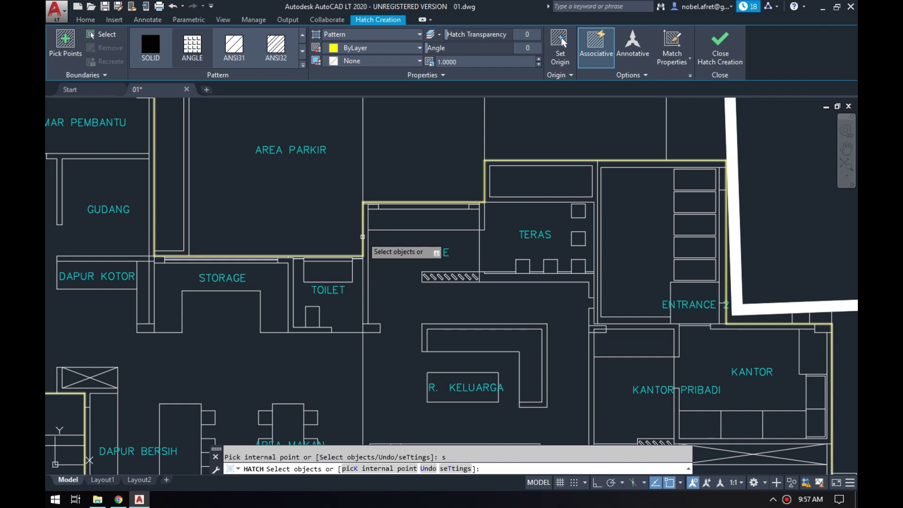
click(362, 236)
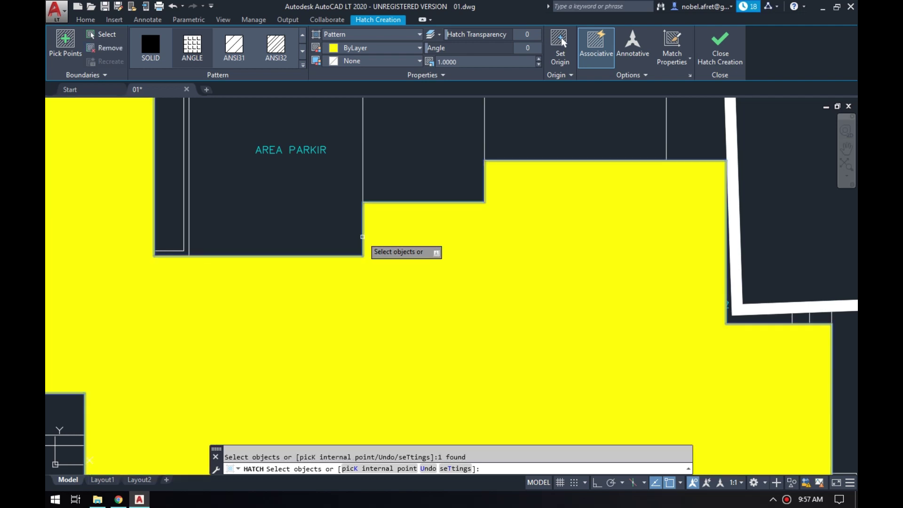
scroll(363, 236, down, 2)
scroll(362, 236, down, 2)
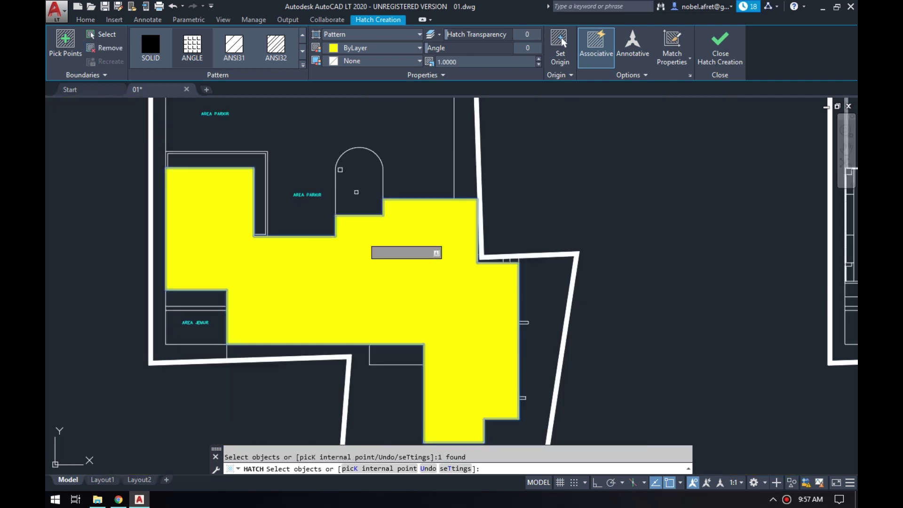
key(Return)
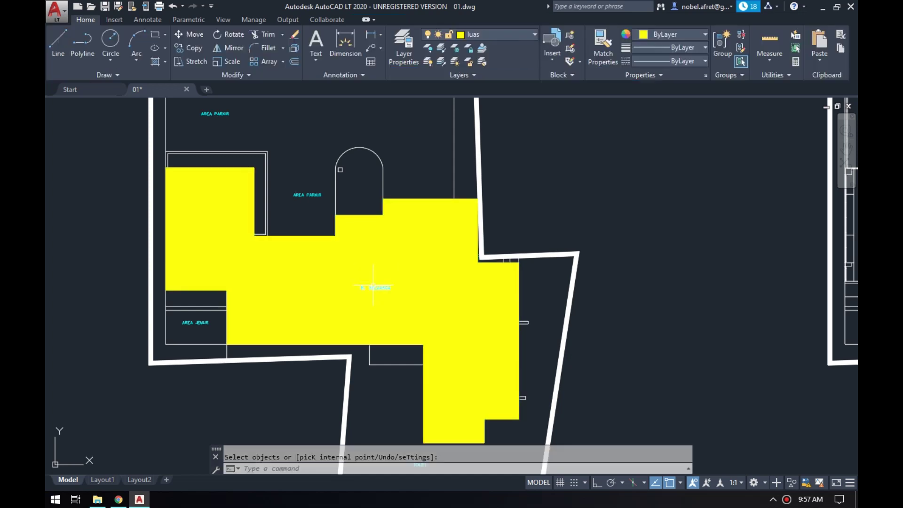
scroll(471, 393, down, 3)
scroll(491, 398, up, 3)
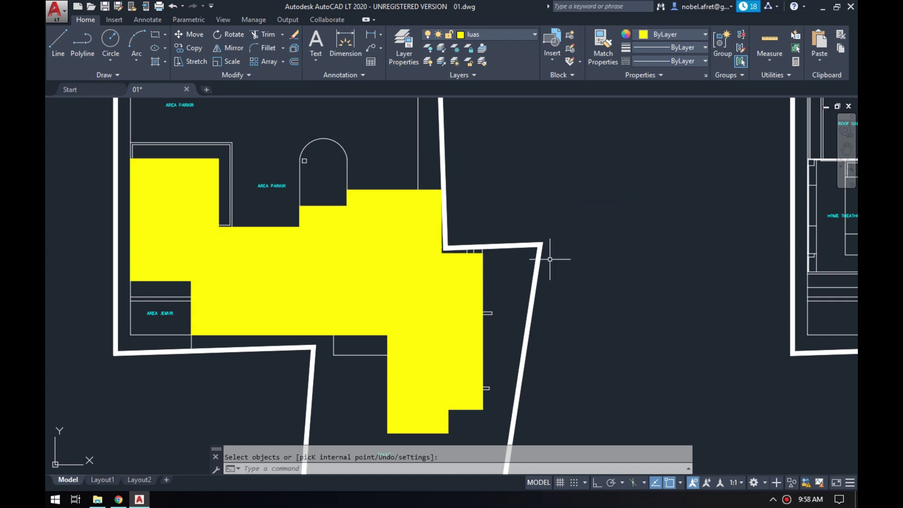
Measure the yellow hatch with AREA Object, confirming 286326357.9293 area and 97986.7655 perimeter.
text(are)
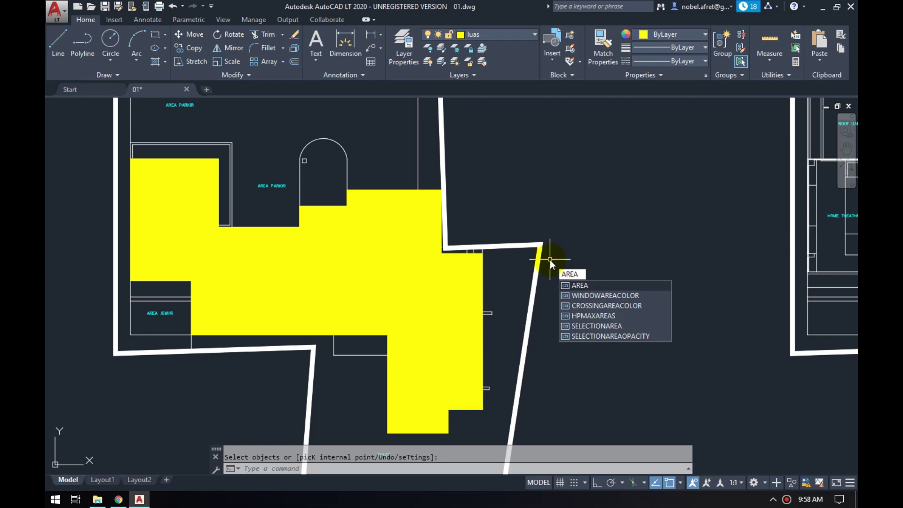
key(Return)
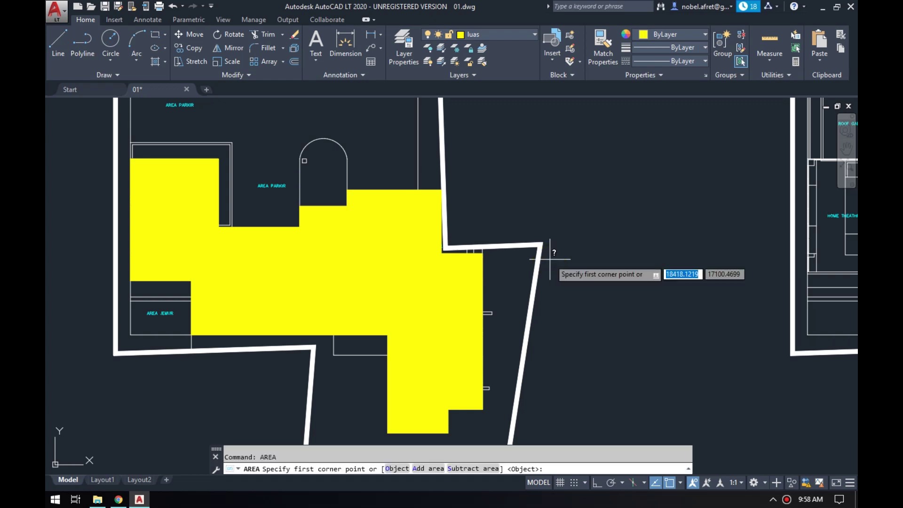
text(o)
key(Return)
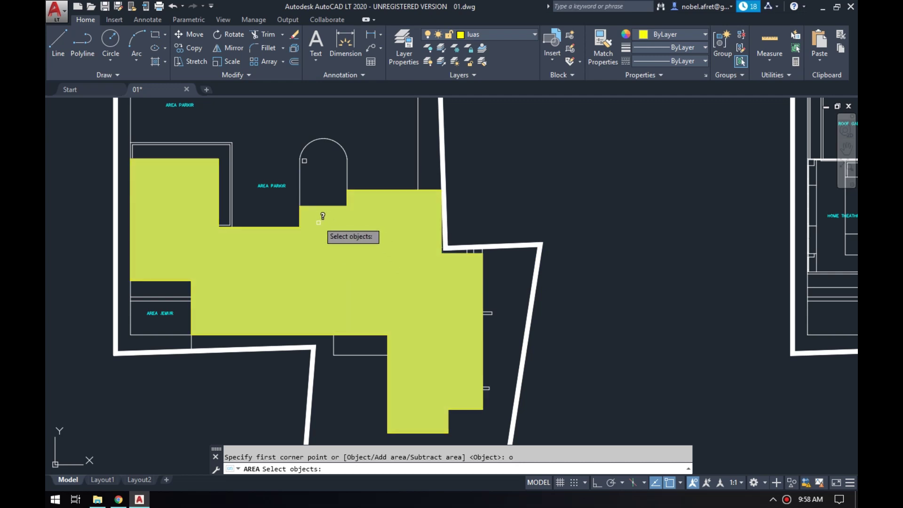
click(339, 247)
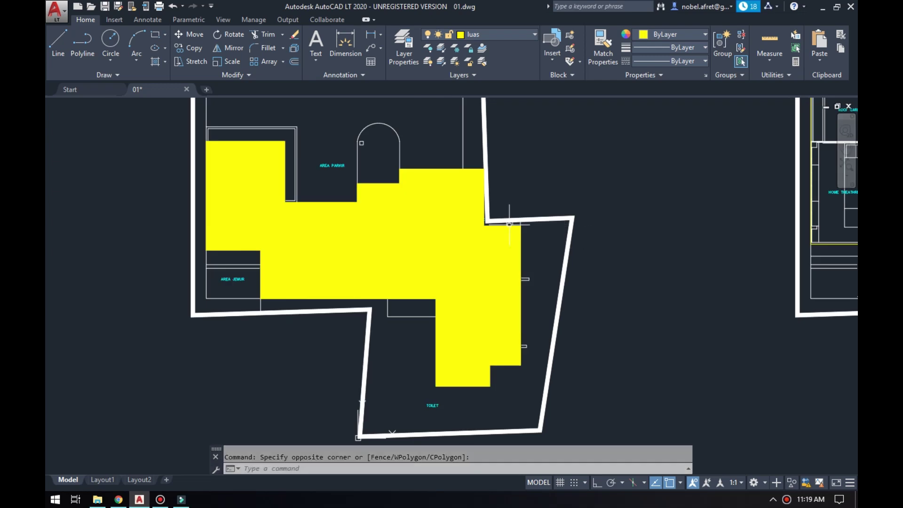
Delete the yellow hatch and draw the garden rectangle reaching the stairs.
click(426, 203)
key(Delete)
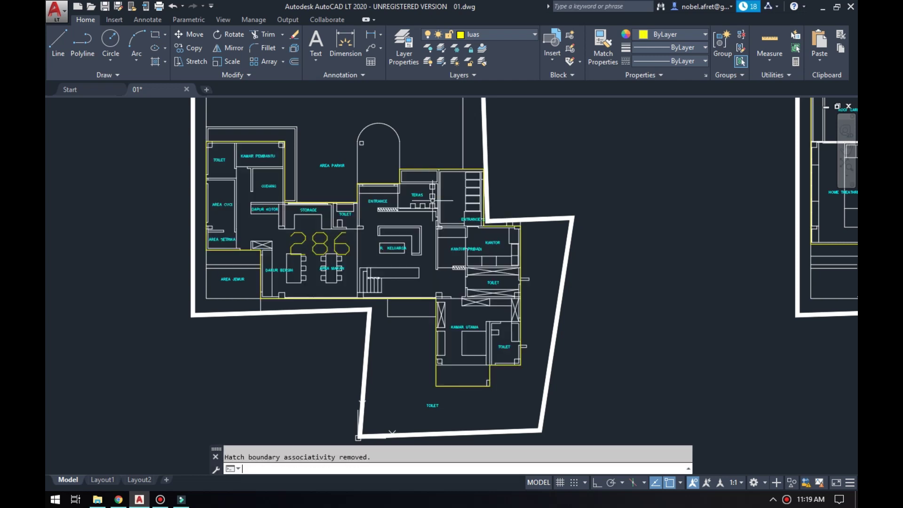
text(rec)
key(Return)
scroll(339, 238, up, 4)
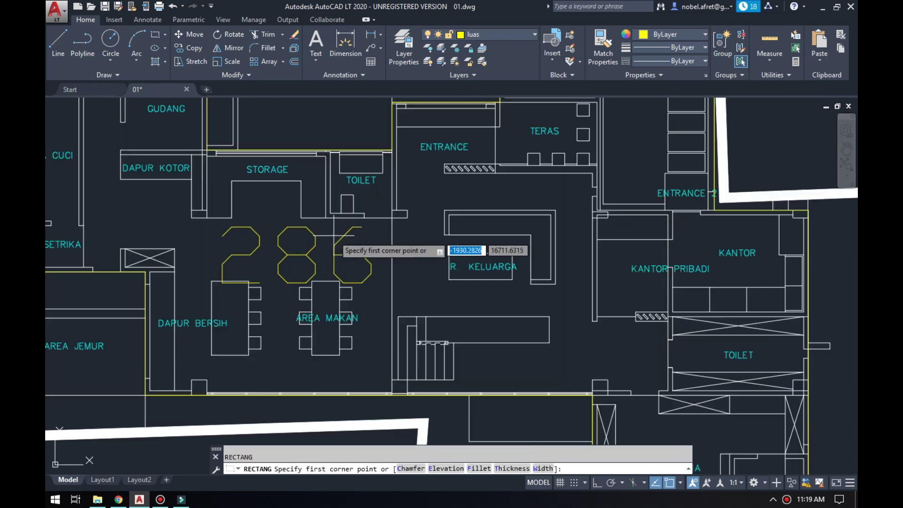
click(310, 202)
click(594, 351)
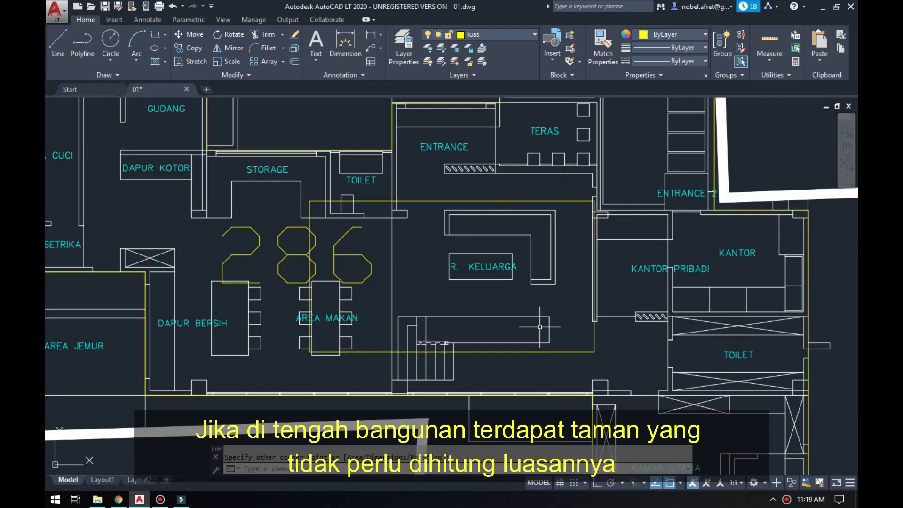
Draw both corner-to-corner diagonals across the garden rectangle to form an X.
text(l)
key(Return)
click(309, 202)
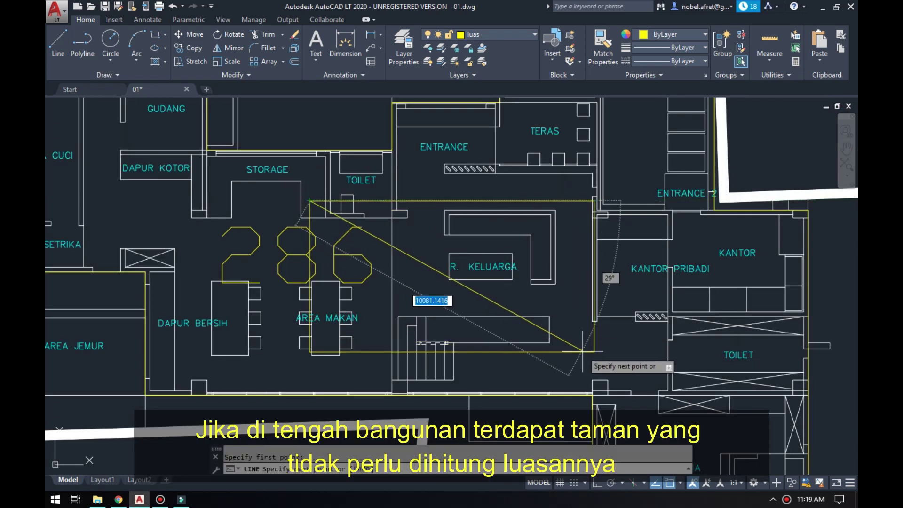
click(594, 351)
key(Return)
key(Return)
click(594, 201)
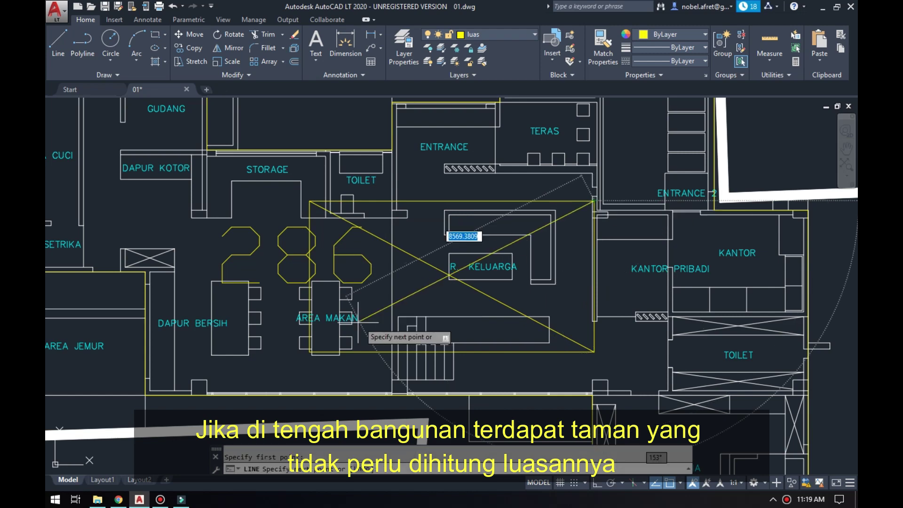
click(309, 350)
key(Return)
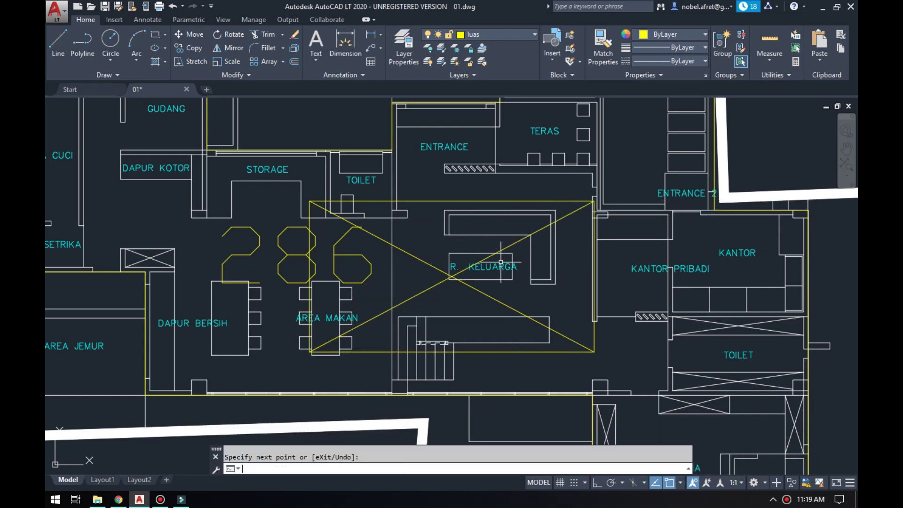
scroll(373, 271, down, 2)
scroll(374, 272, down, 2)
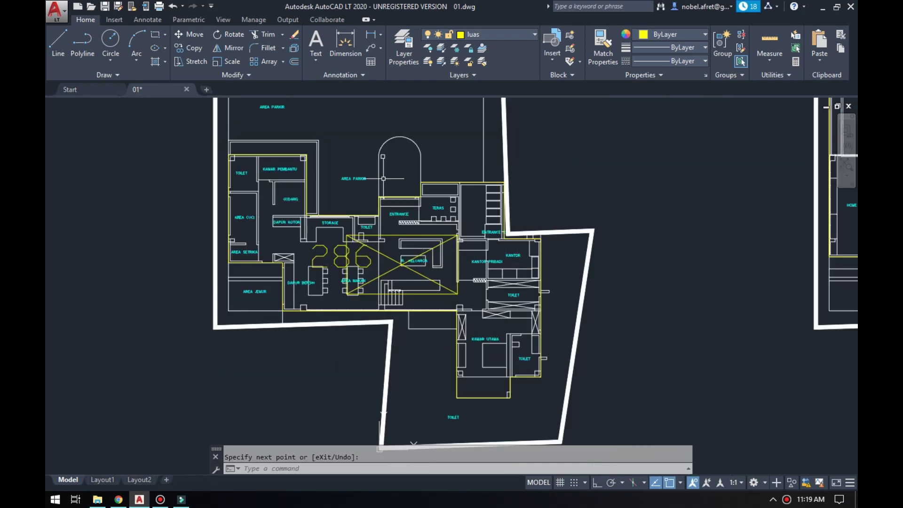
Turn off the 0, CONTOURS, ProfileEdges, SectionCutEdges and TEXT layers, leaving only luas visible.
click(306, 154)
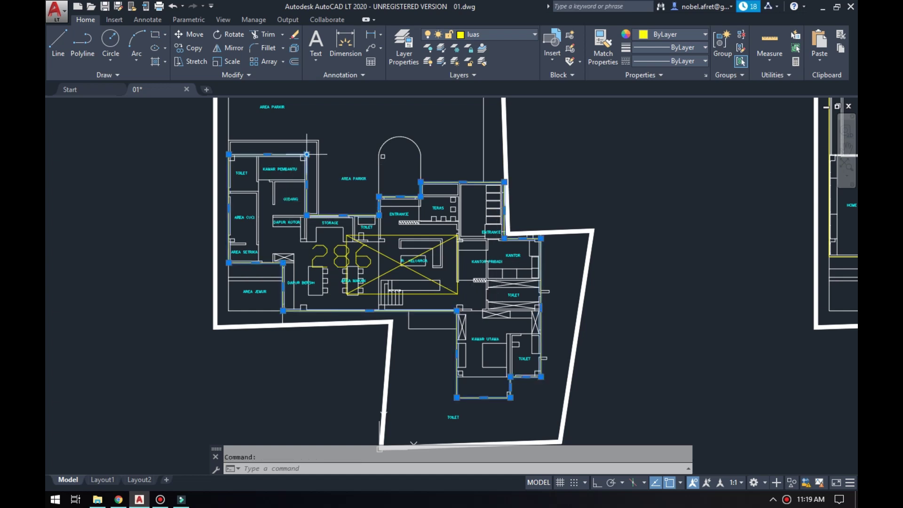
click(385, 235)
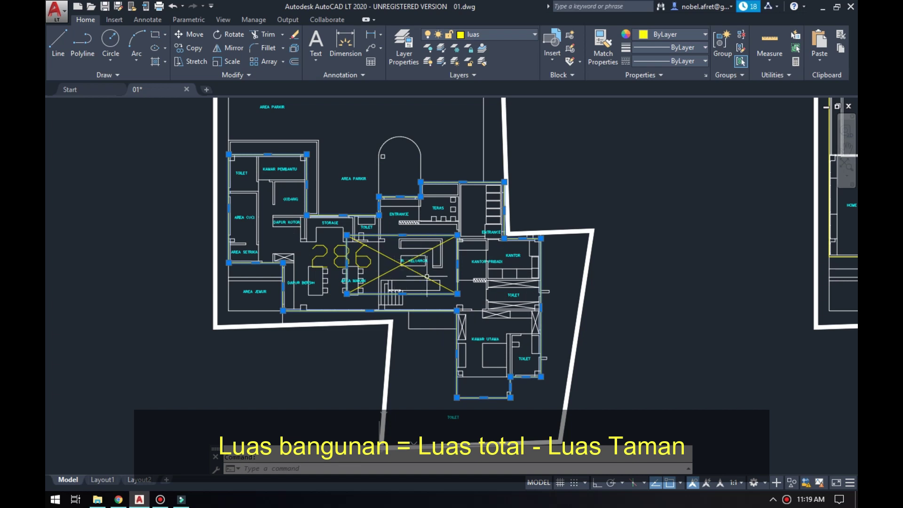
key(Escape)
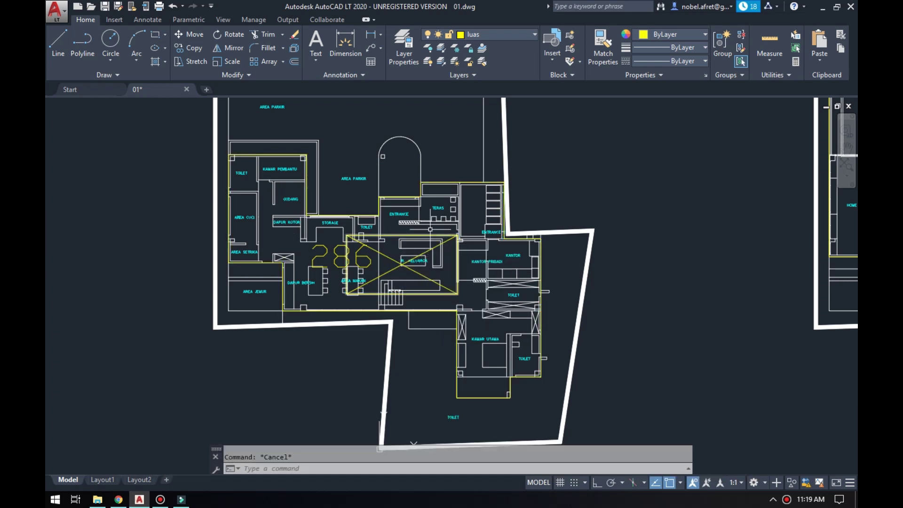
click(498, 35)
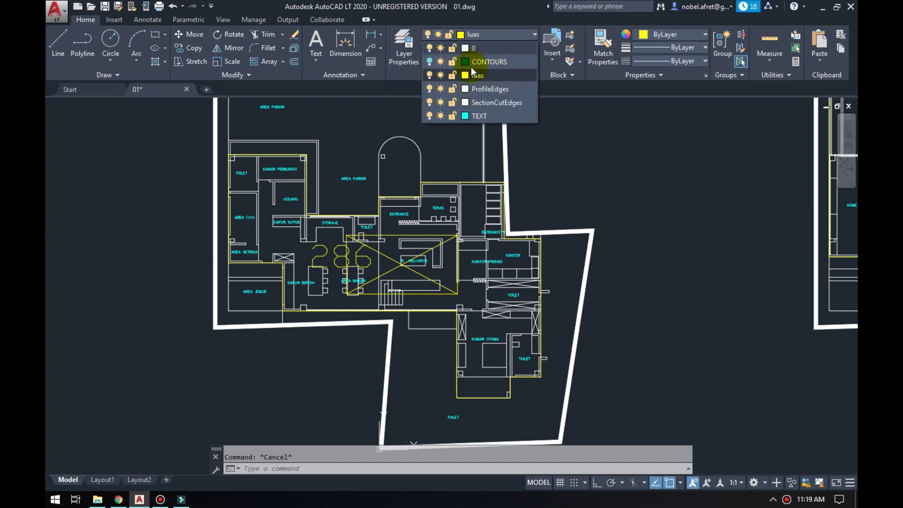
click(429, 62)
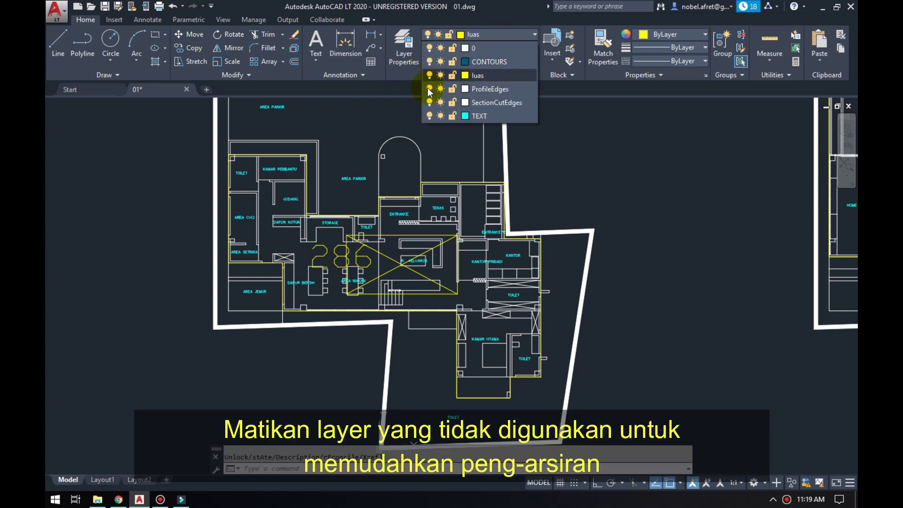
click(429, 89)
click(430, 103)
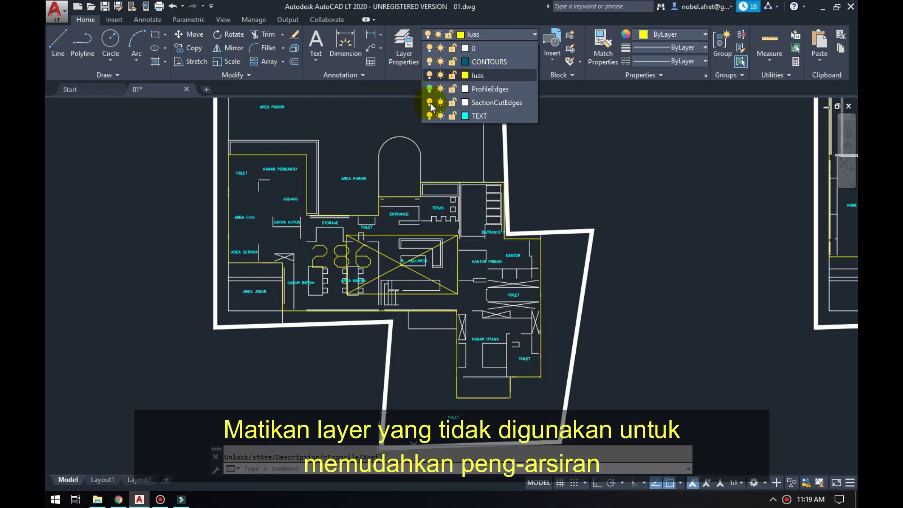
click(429, 49)
click(558, 177)
click(574, 202)
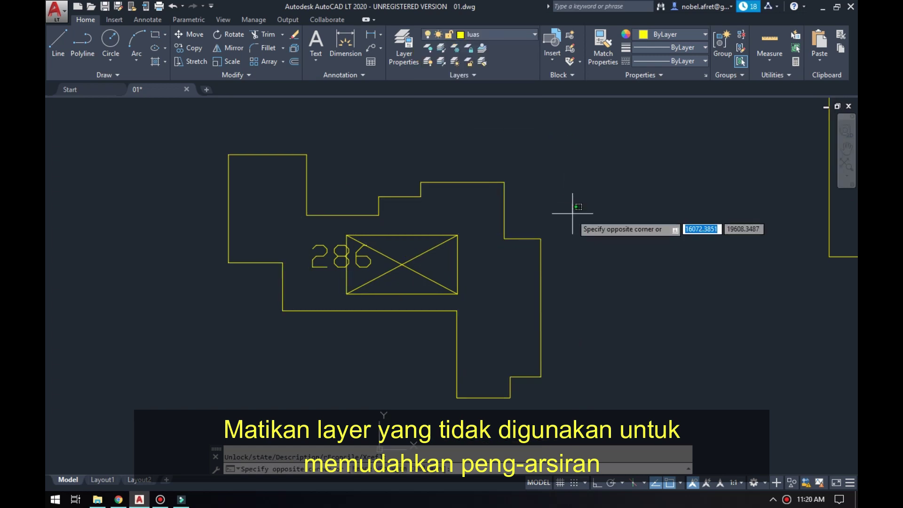
click(564, 225)
key(Escape)
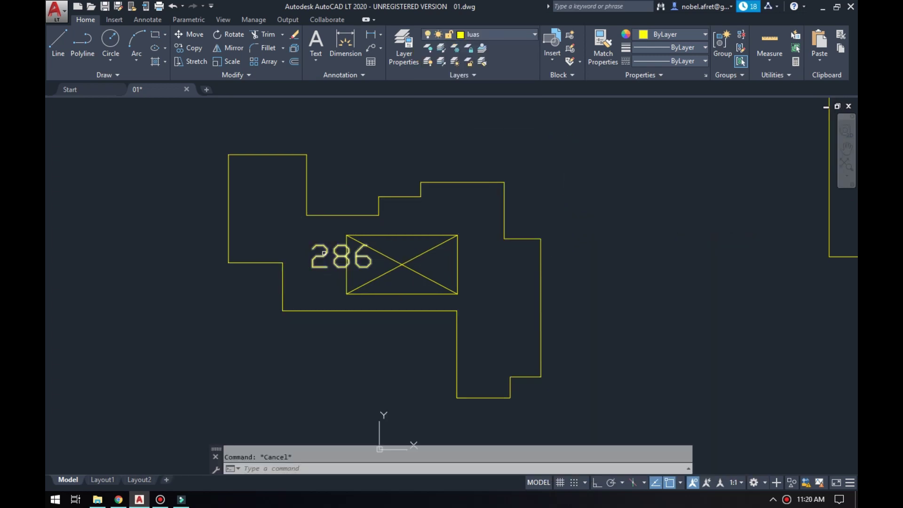
Move the 286 label out of the garden to below the outline.
key(m)
key(space)
click(324, 253)
key(Return)
click(315, 339)
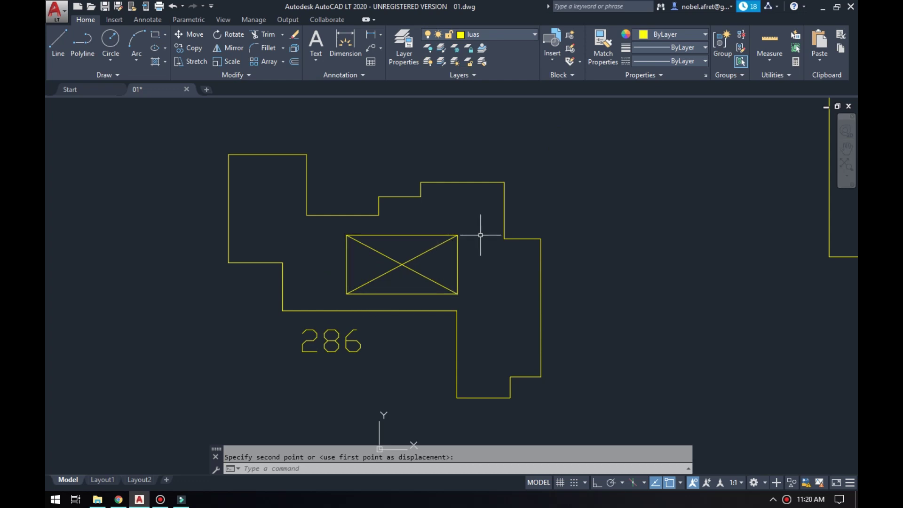
key(ctrl+z)
Hatch the band between the outer outline and garden rectangle with solid yellow fill.
text(h)
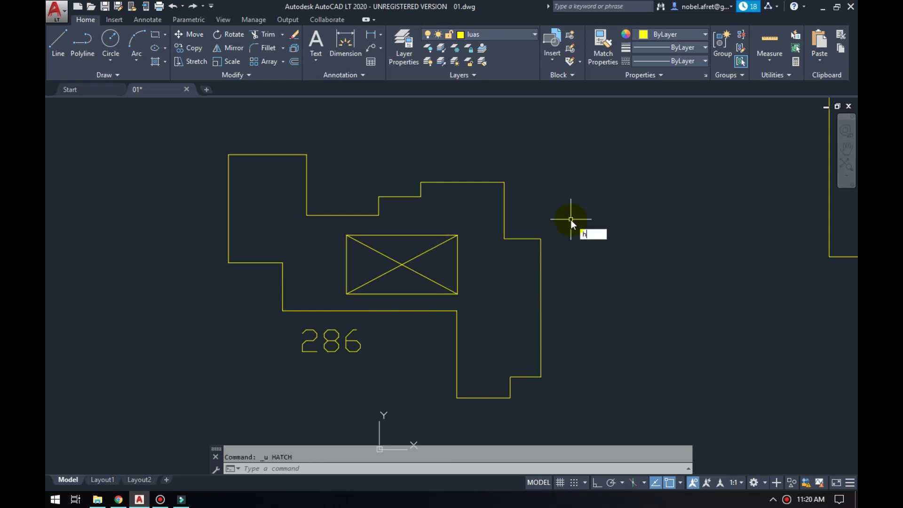
key(Return)
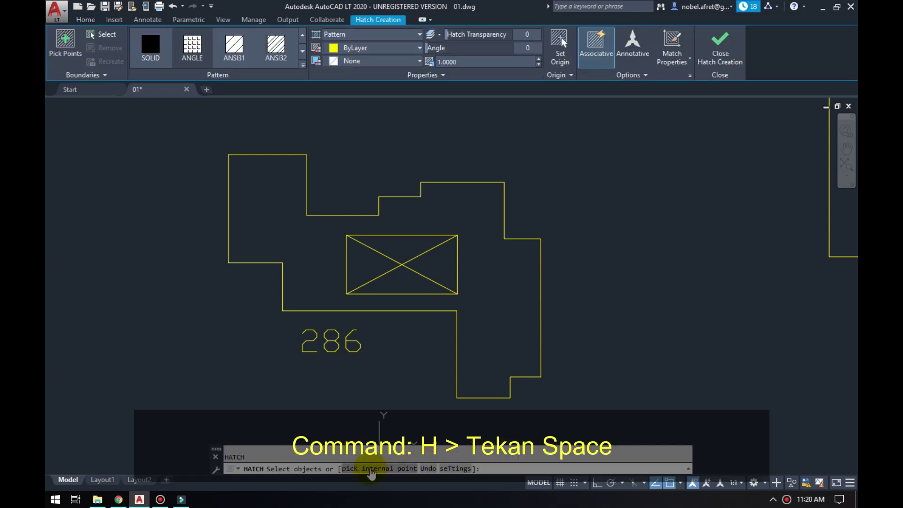
click(396, 468)
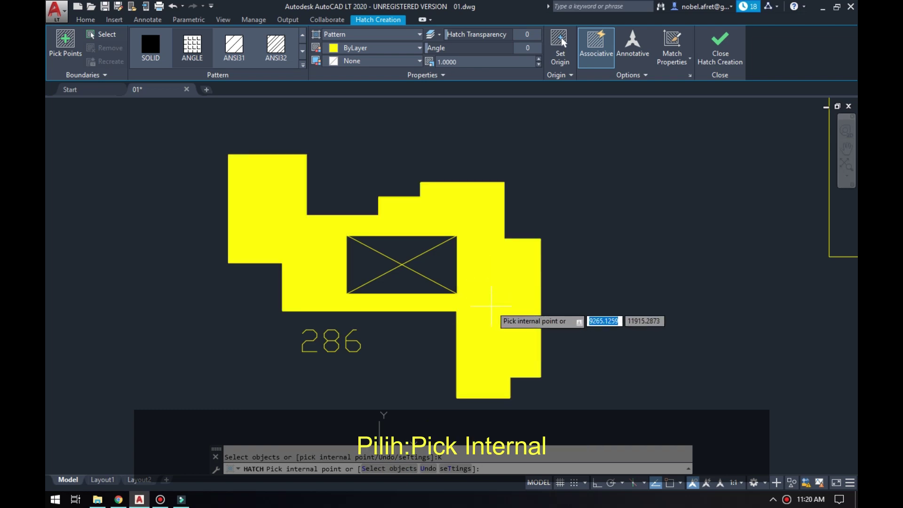
click(495, 296)
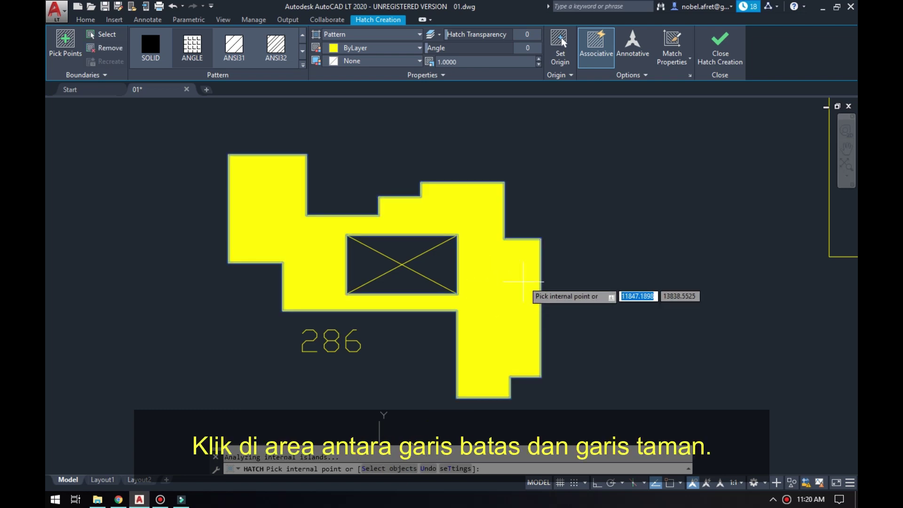
key(Return)
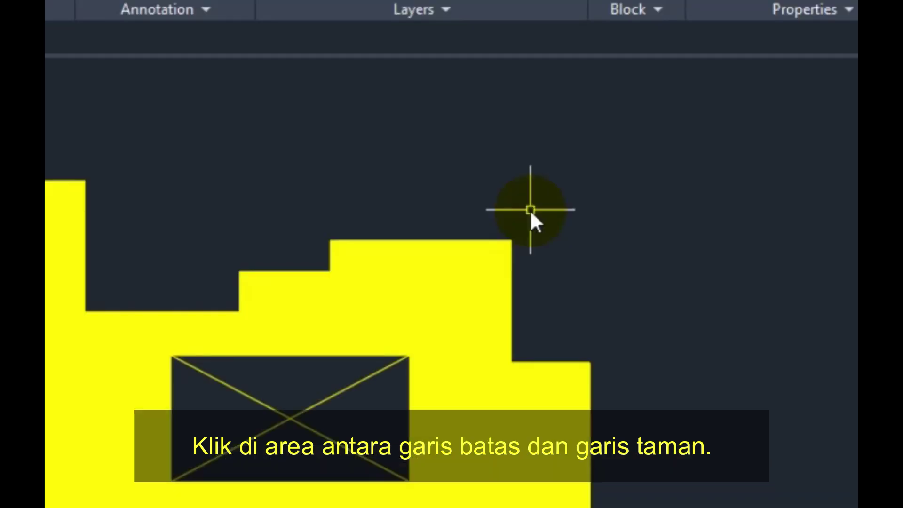
Measure the hatch object: Area 241107341.1684, Perimeter 126249.2593.
text(area)
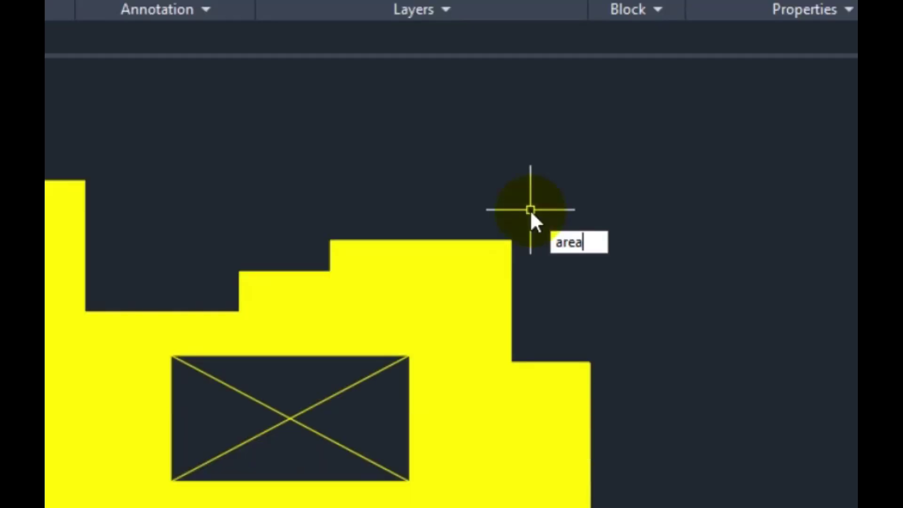
key(Return)
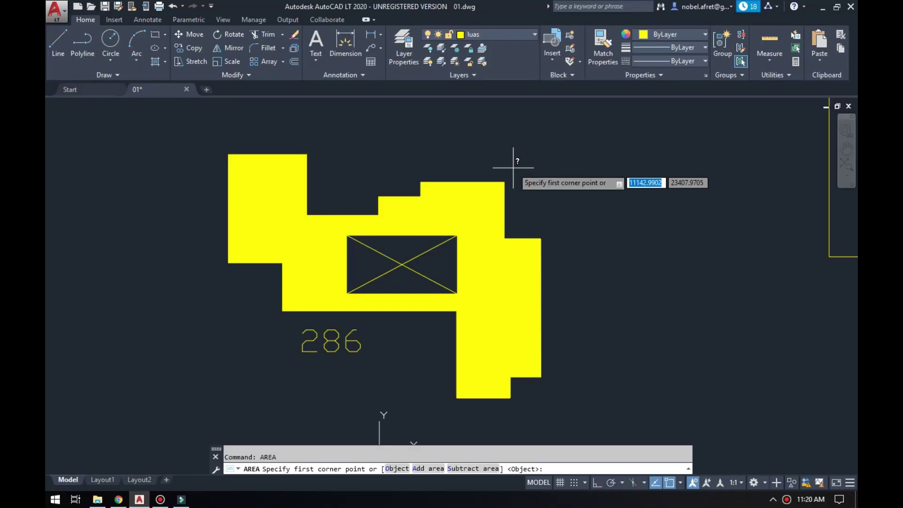
text(o)
key(Return)
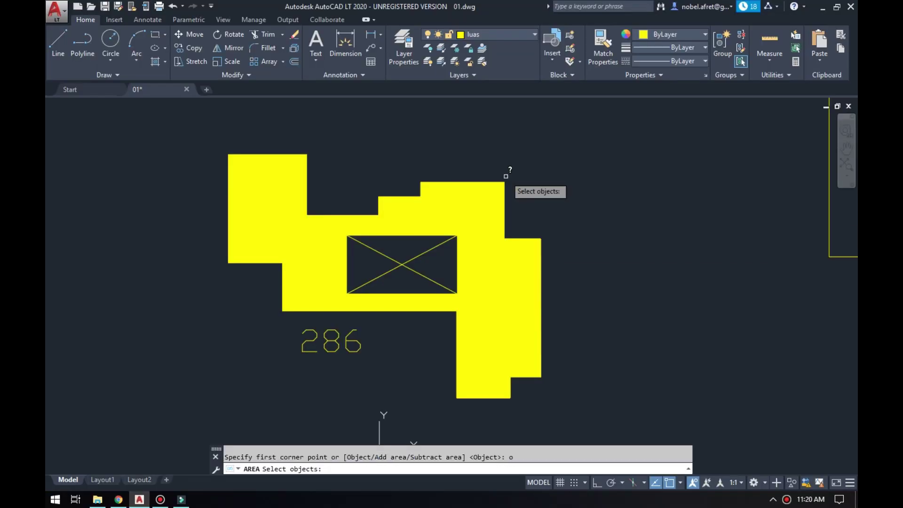
click(487, 194)
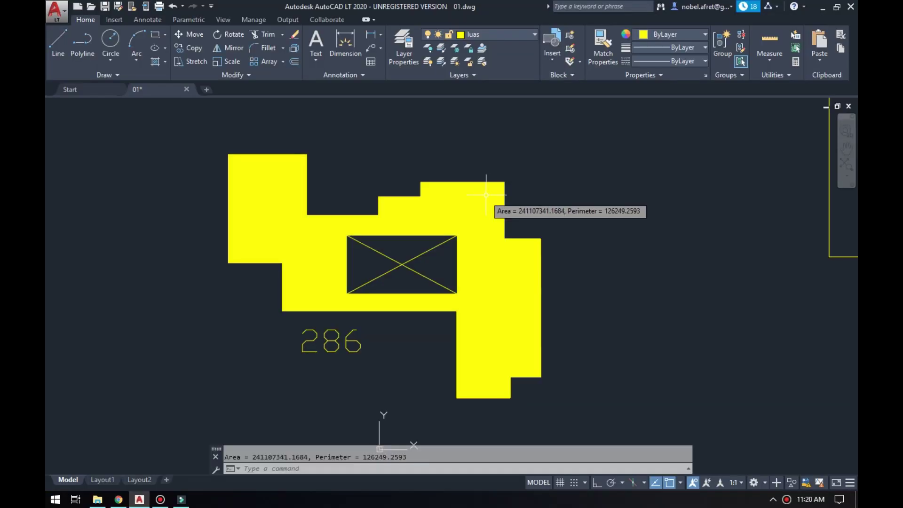
click(262, 455)
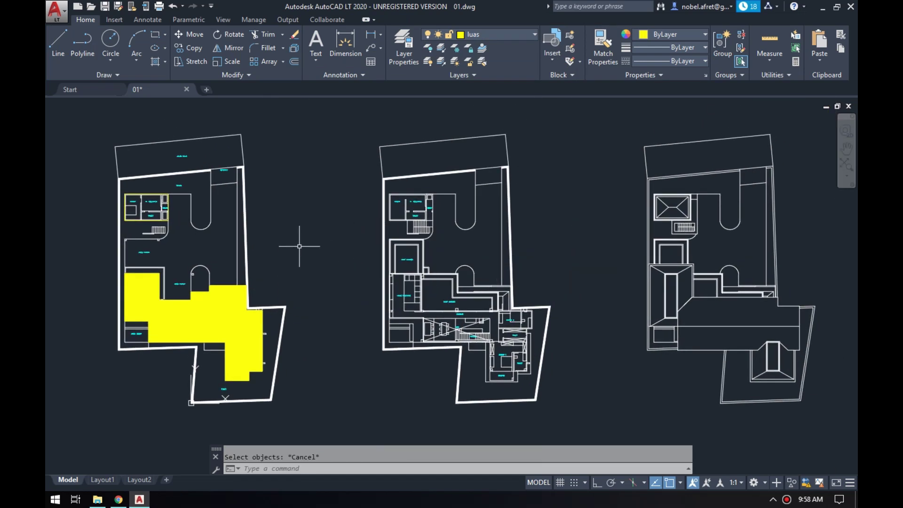
middle_drag(300, 246, 355, 252)
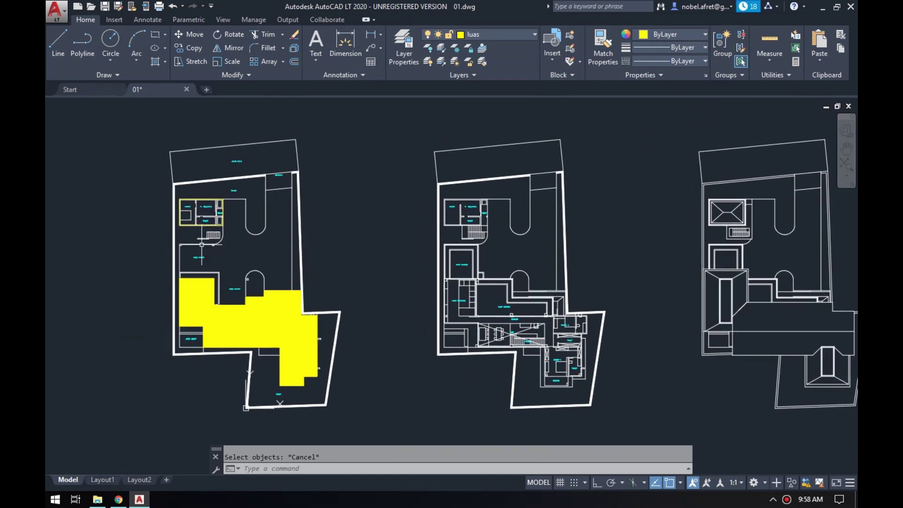
scroll(184, 201, up, 4)
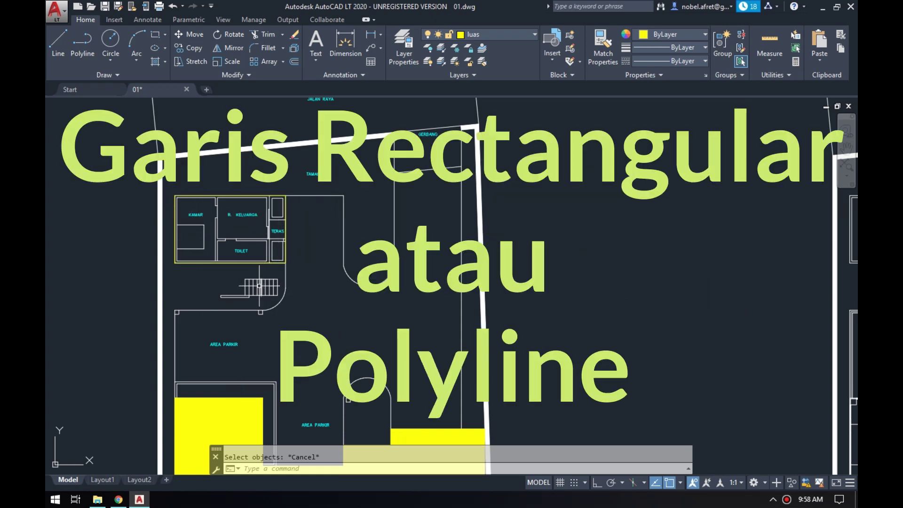
middle_drag(339, 334, 306, 263)
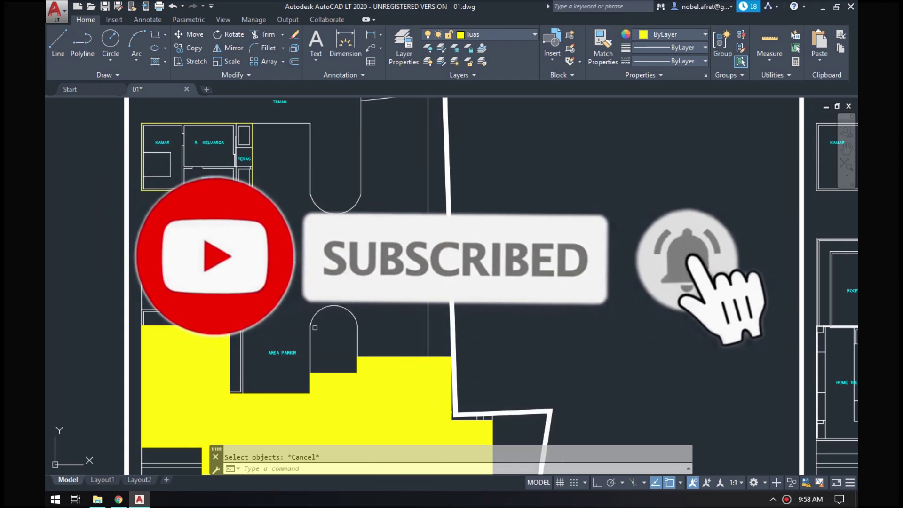
scroll(276, 207, down, 2)
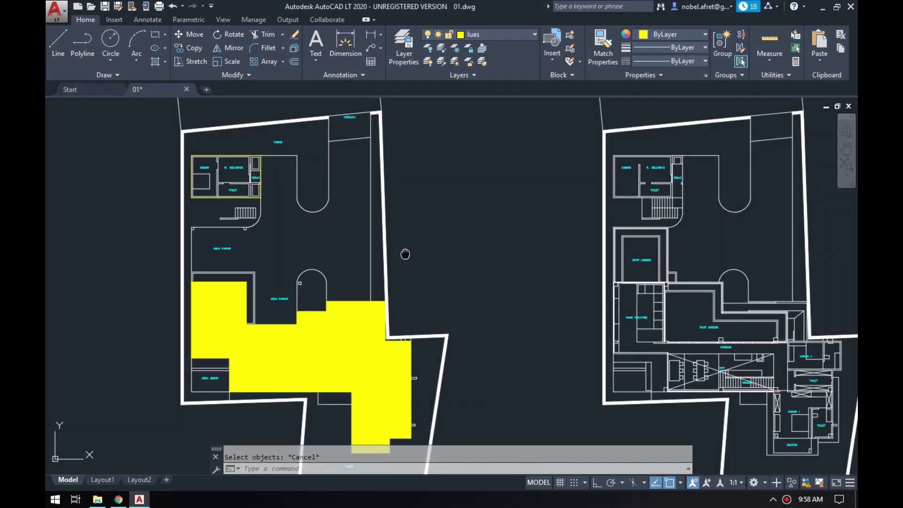
middle_drag(405, 254, 390, 223)
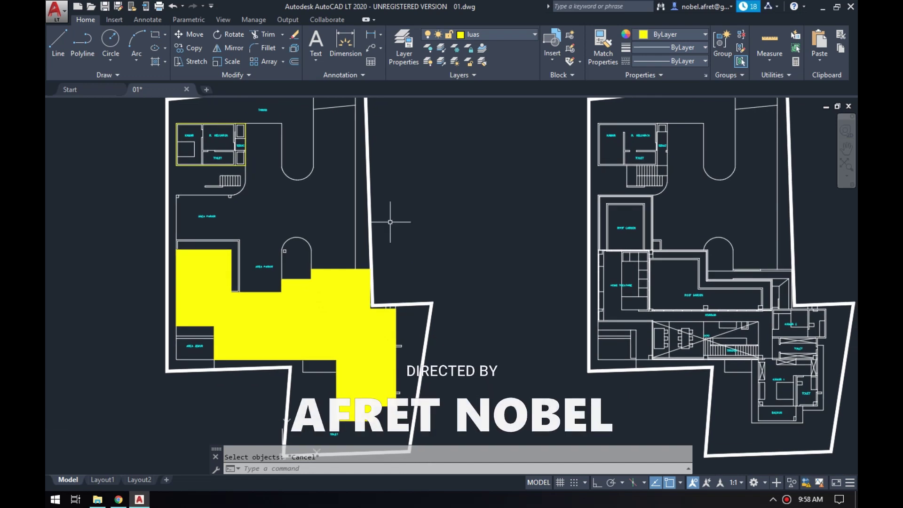